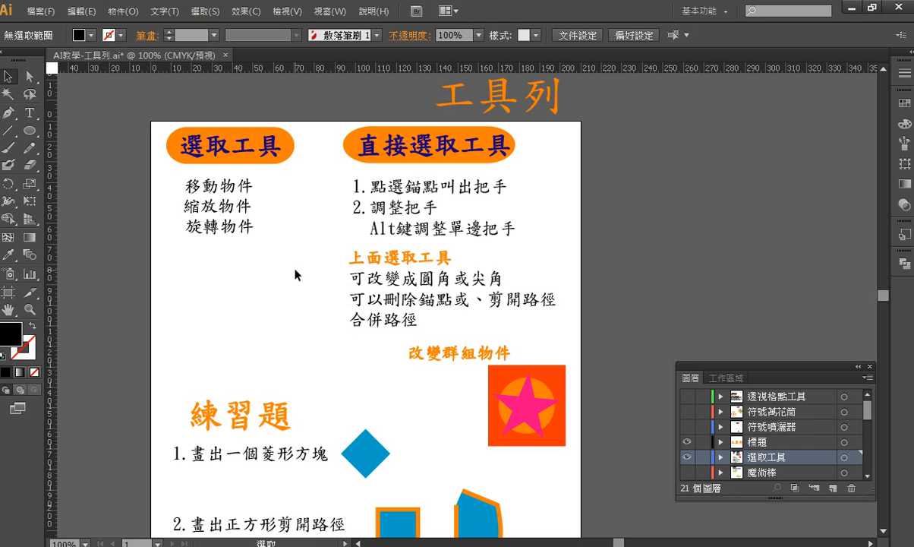
{"action": "left_click", "coordinate": [9, 78]}
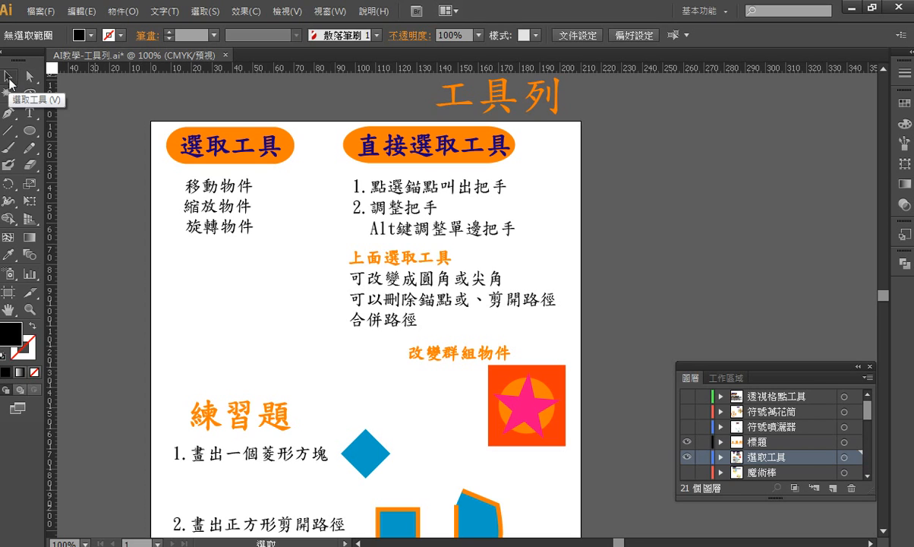
{"action": "left_click", "coordinate": [30, 77]}
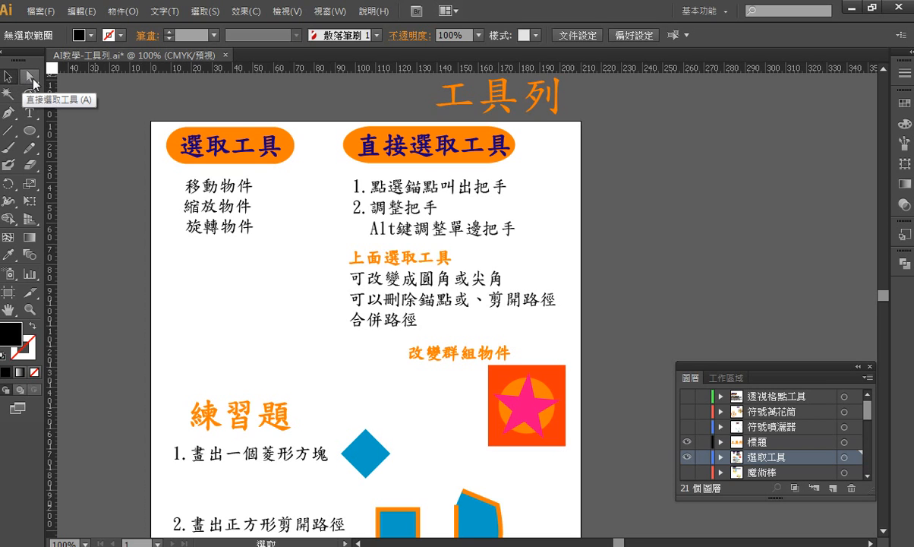
{"action": "key", "text": "v"}
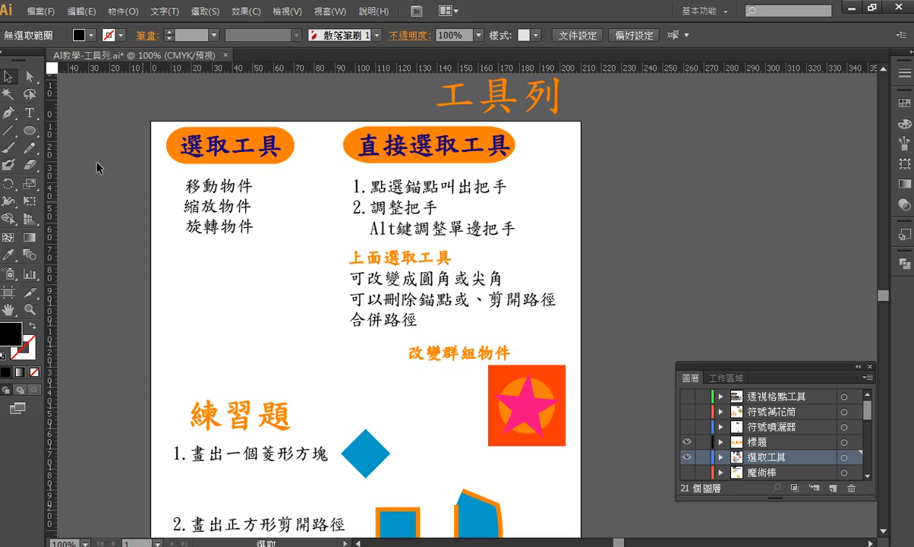
Step: Draw a wide rectangle in the blank area below the 旋轉物件 text
{"action": "left_click", "coordinate": [37, 131]}
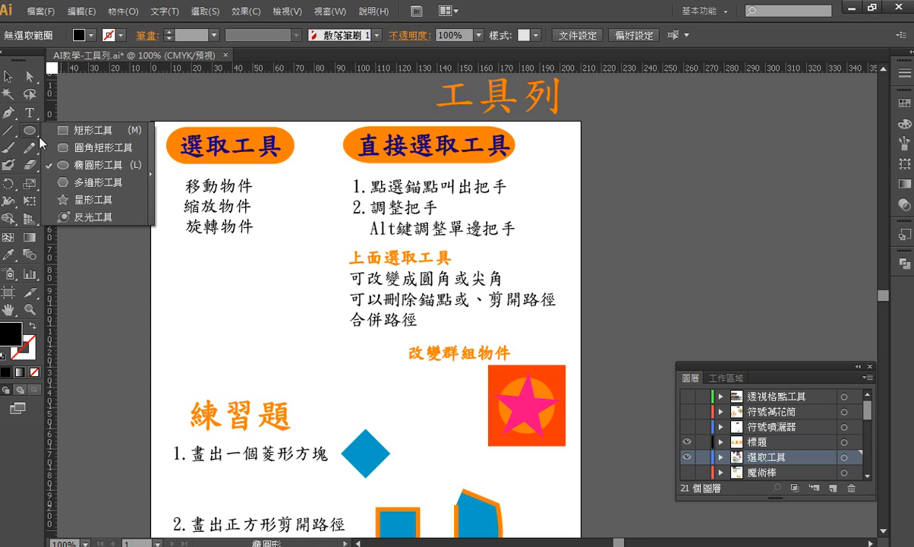
{"action": "left_click", "coordinate": [95, 129]}
{"action": "left_click_drag", "start_coordinate": [201, 268], "coordinate": [272, 319]}
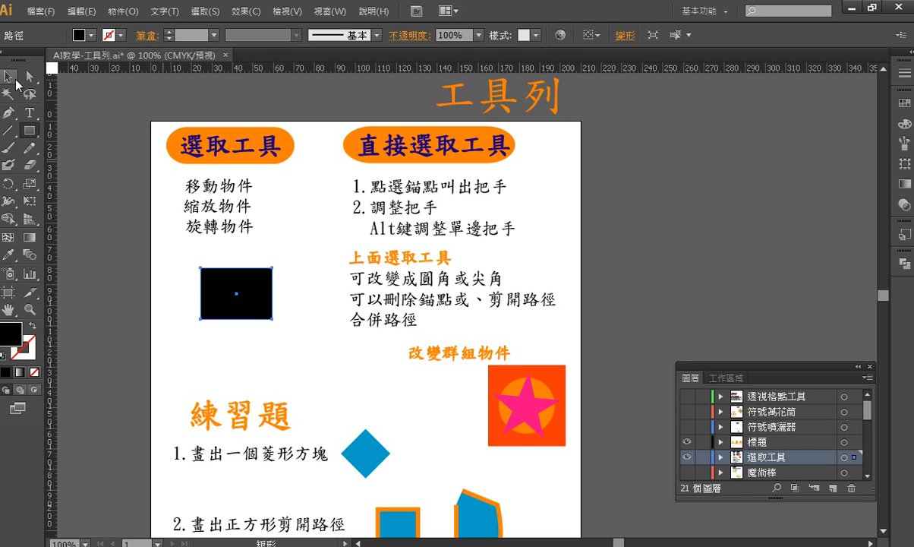
Step: Change the new rectangle's fill color to blue
{"action": "left_click", "coordinate": [9, 77]}
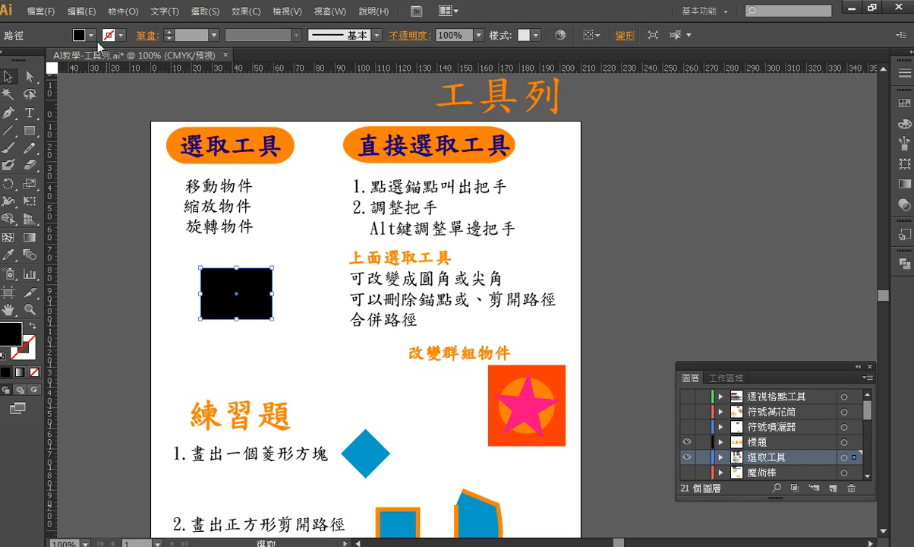
{"action": "left_click", "coordinate": [90, 35]}
{"action": "left_click", "coordinate": [74, 60]}
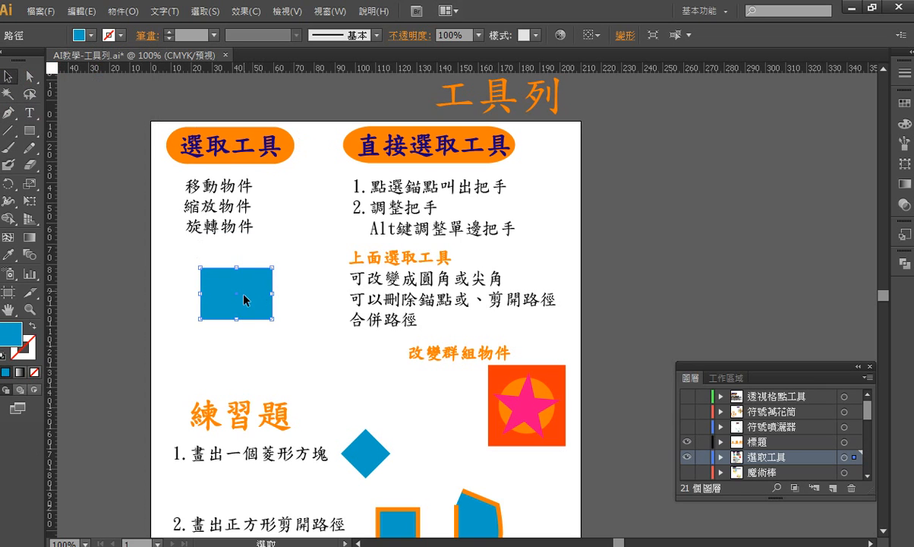
Step: Move the blue rectangle slightly down, undo the trial tilt, and rotate it 90° to stand upright, leaving it deselected
{"action": "left_click_drag", "start_coordinate": [243, 299], "coordinate": [286, 327]}
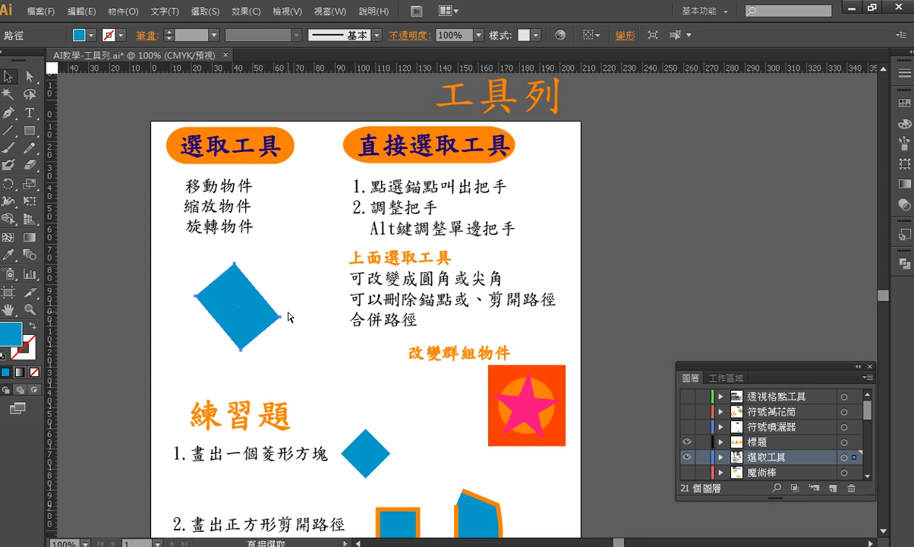
{"action": "key", "text": "ctrl+z"}
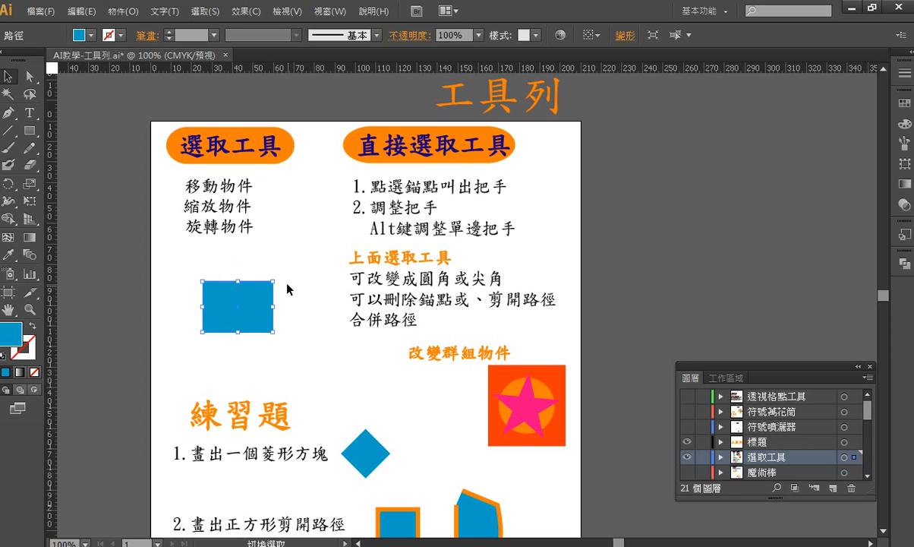
{"action": "left_click_drag", "start_coordinate": [279, 284], "coordinate": [229, 290]}
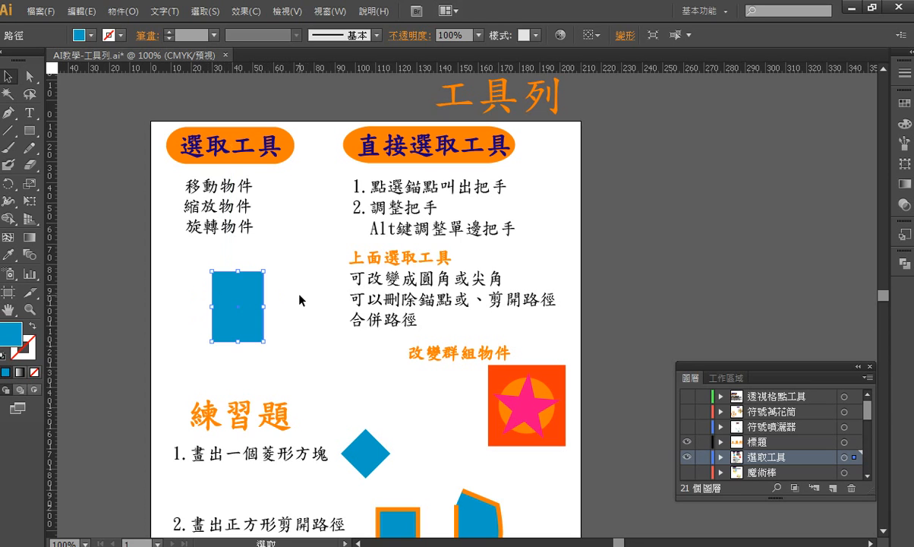
{"action": "left_click", "coordinate": [272, 344]}
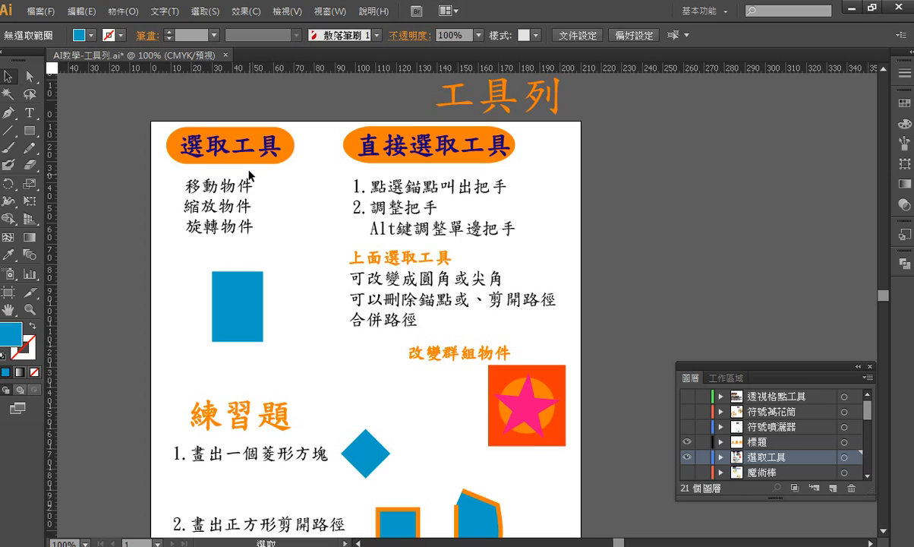
Step: Move the blue rectangle up and to the right with the Selection tool, placing it just below the 旋轉物件 text
{"action": "left_click", "coordinate": [29, 77]}
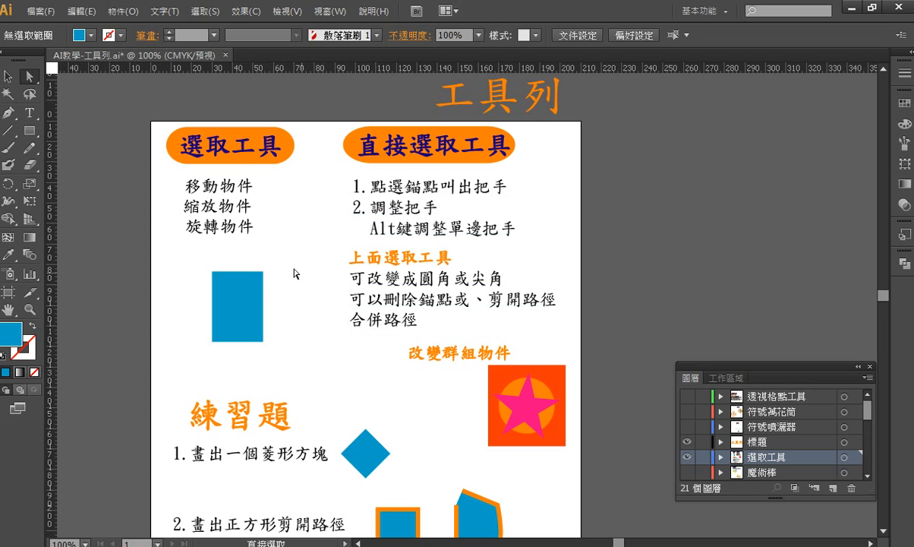
{"action": "left_click", "coordinate": [9, 76]}
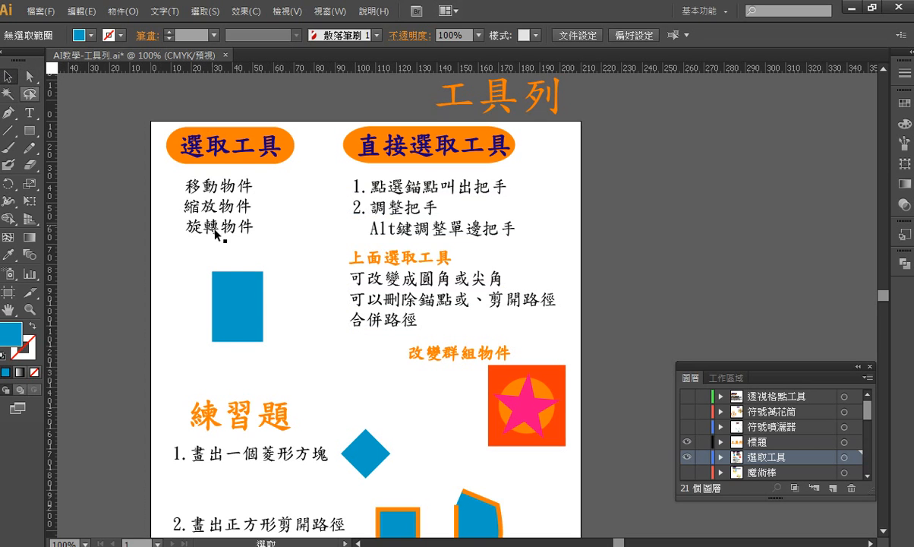
{"action": "left_click_drag", "start_coordinate": [255, 327], "coordinate": [281, 290]}
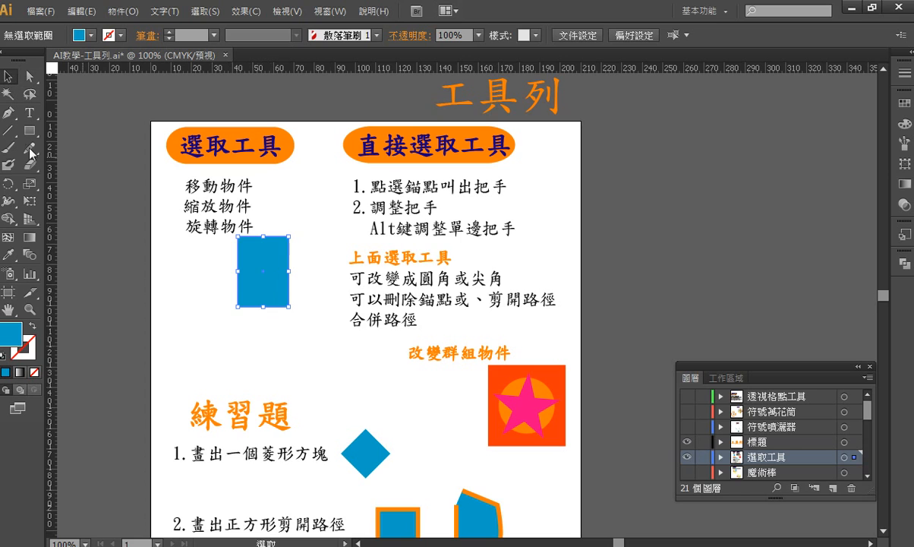
Step: Draw a blue circle below and left of the rectangle with the Ellipse tool, and move it slightly up
{"action": "left_click", "coordinate": [29, 130]}
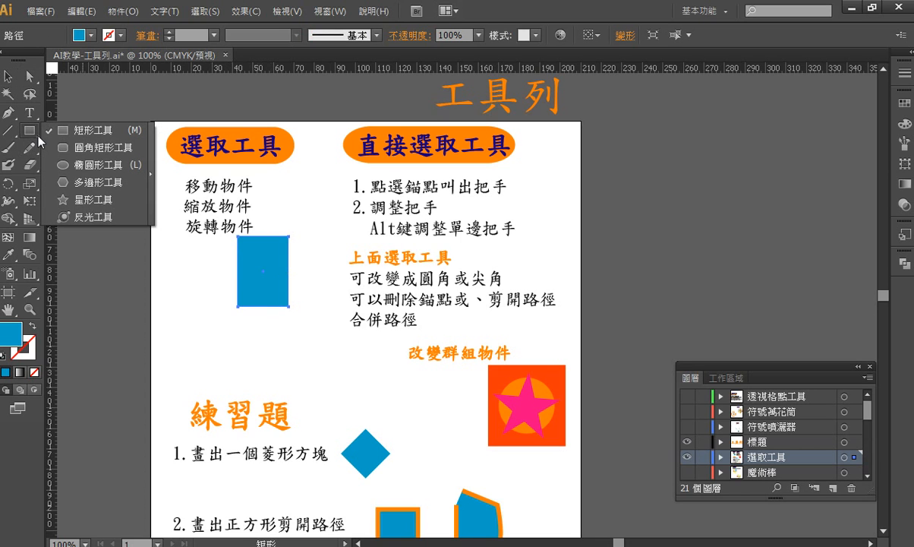
{"action": "left_click", "coordinate": [96, 164]}
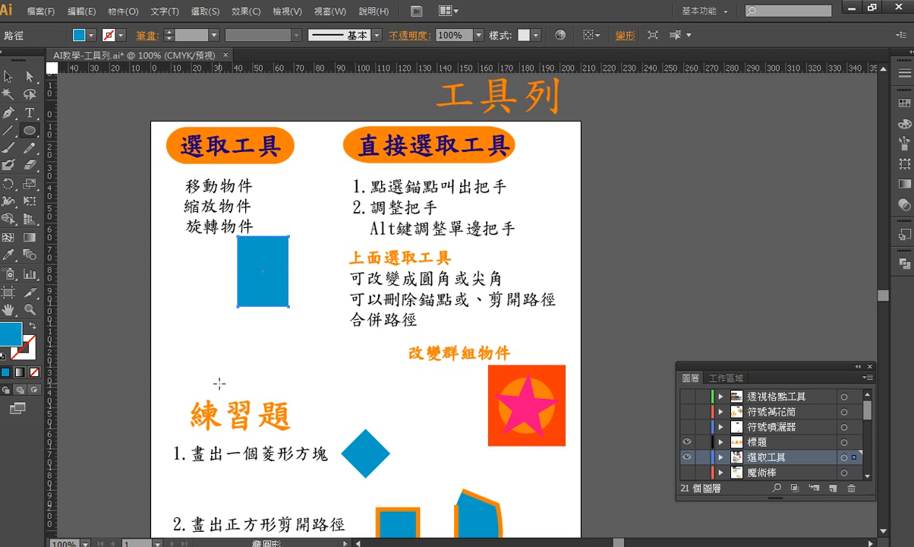
{"action": "left_click_drag", "start_coordinate": [196, 334], "coordinate": [247, 360]}
{"action": "left_click", "coordinate": [8, 76]}
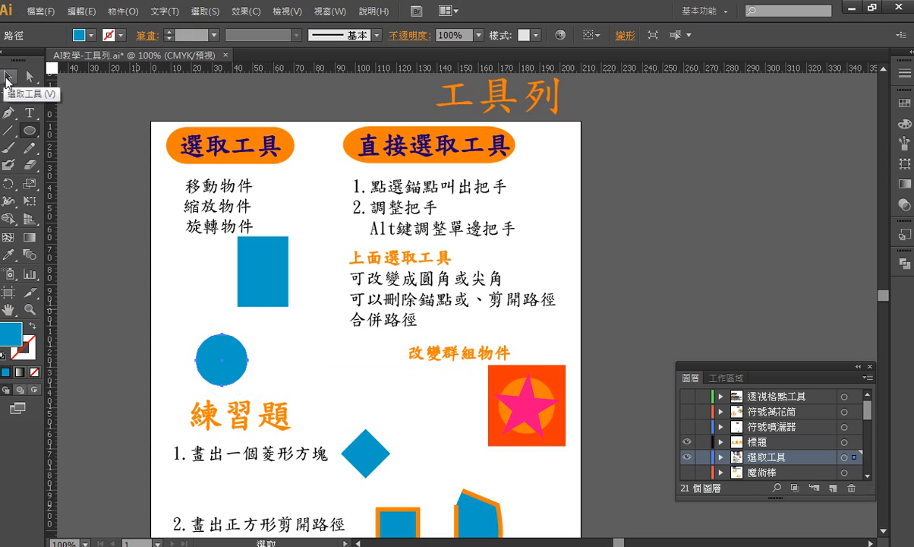
{"action": "left_click_drag", "start_coordinate": [222, 343], "coordinate": [219, 330]}
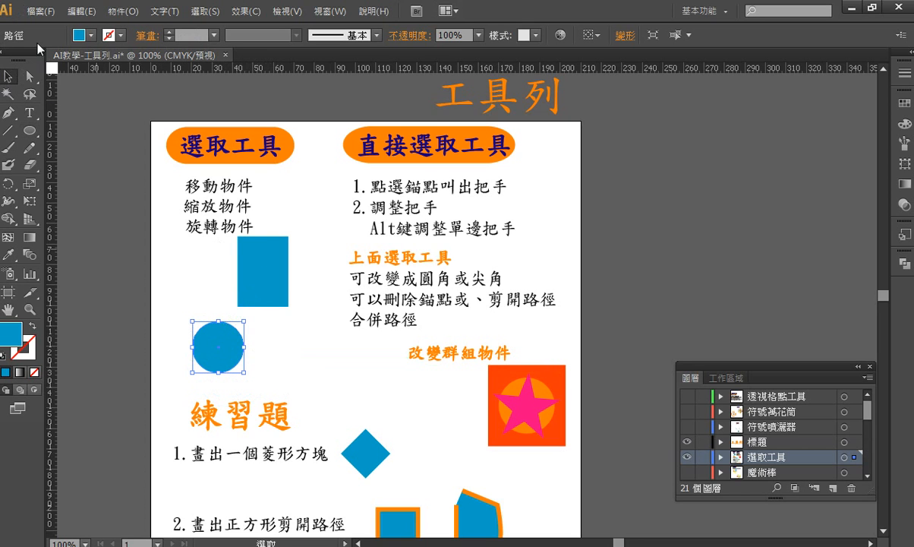
Step: Reshape the circle with Direct Selection by adjusting its top anchor's handle and moving that anchor to about X 30.7 mm, Y 94.5 mm
{"action": "left_click", "coordinate": [28, 74]}
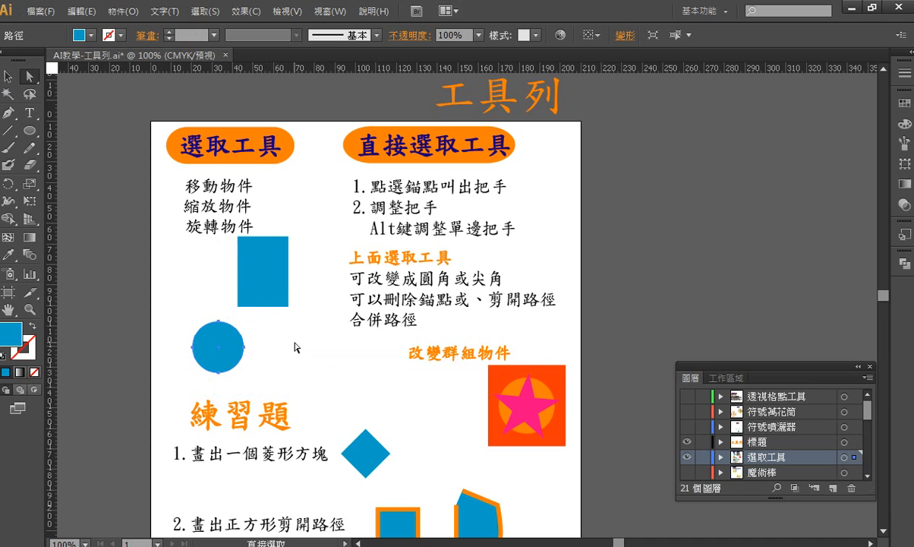
{"action": "left_click", "coordinate": [224, 349]}
{"action": "left_click_drag", "start_coordinate": [233, 321], "coordinate": [234, 311]}
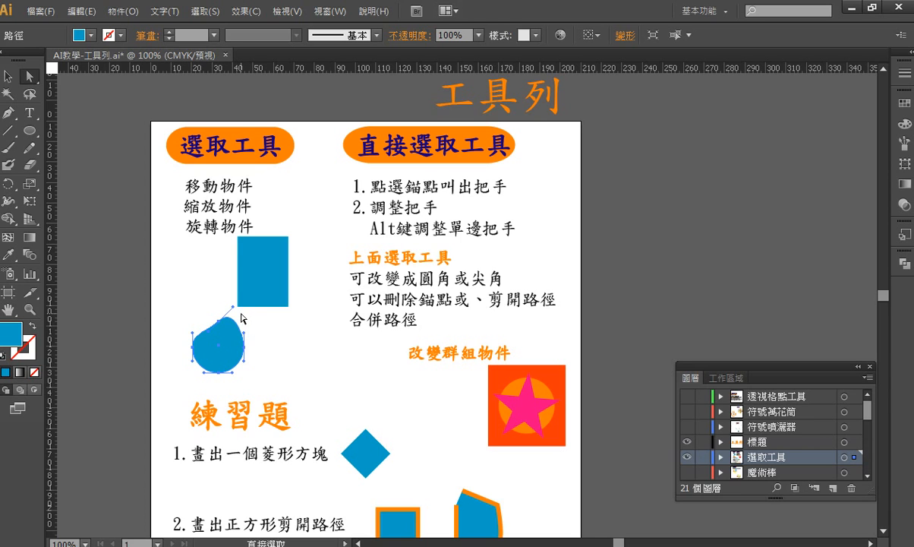
{"action": "left_click_drag", "start_coordinate": [232, 308], "coordinate": [238, 319]}
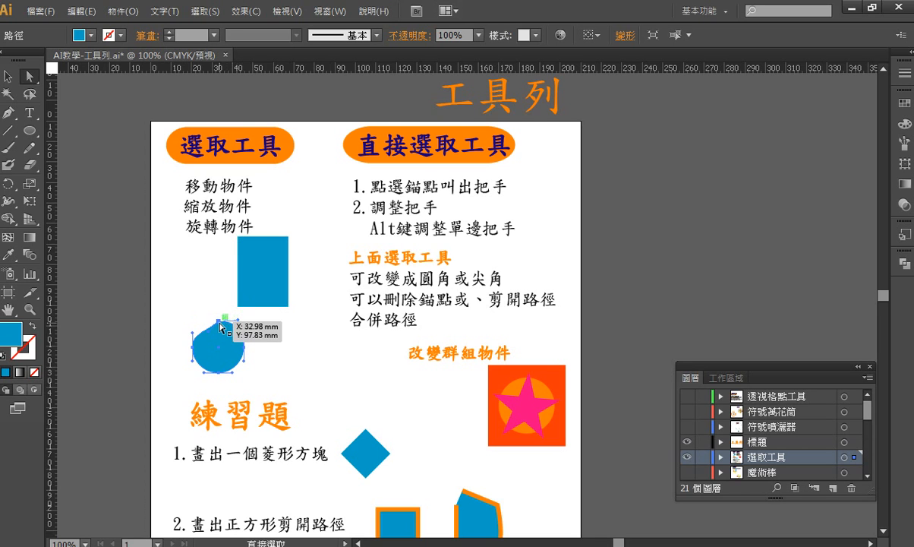
{"action": "left_click", "coordinate": [220, 325]}
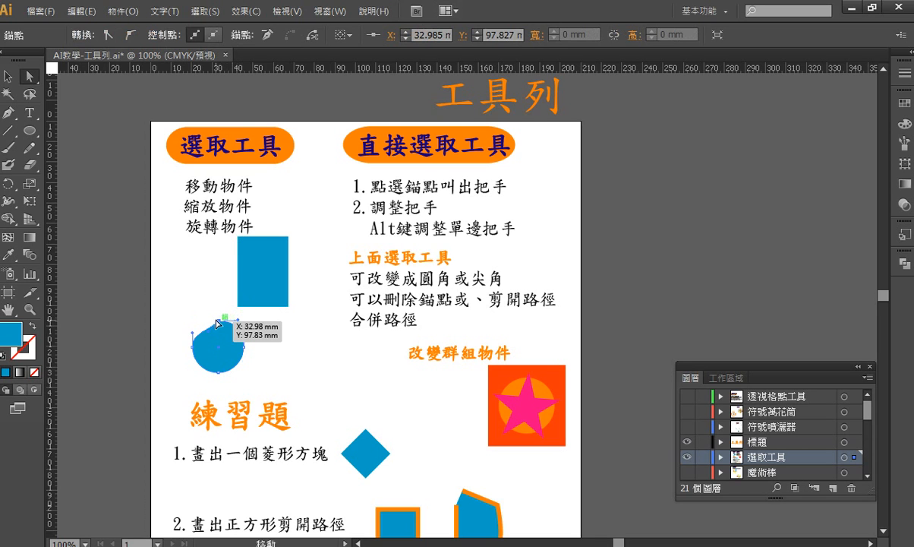
{"action": "left_click_drag", "start_coordinate": [217, 325], "coordinate": [208, 318]}
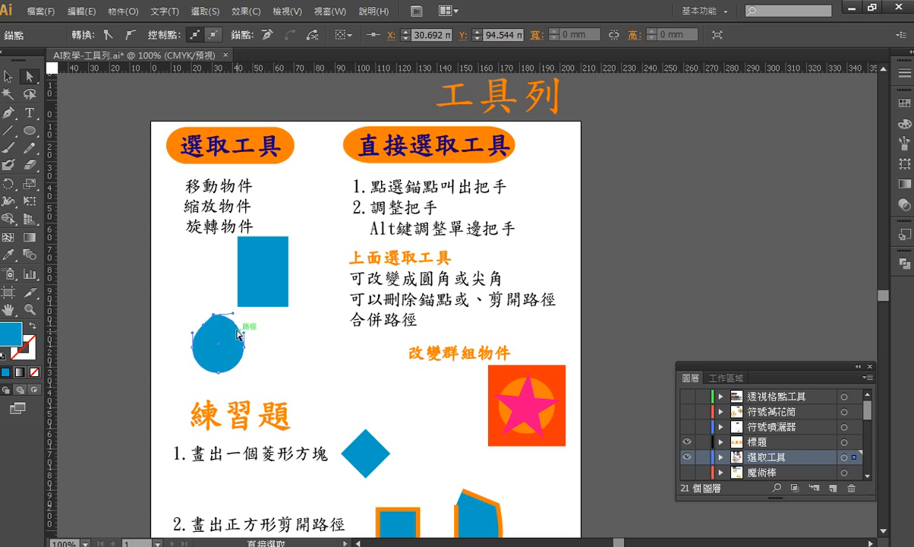
Step: Give the blue rectangle an orange-red stroke
{"action": "left_click", "coordinate": [259, 265]}
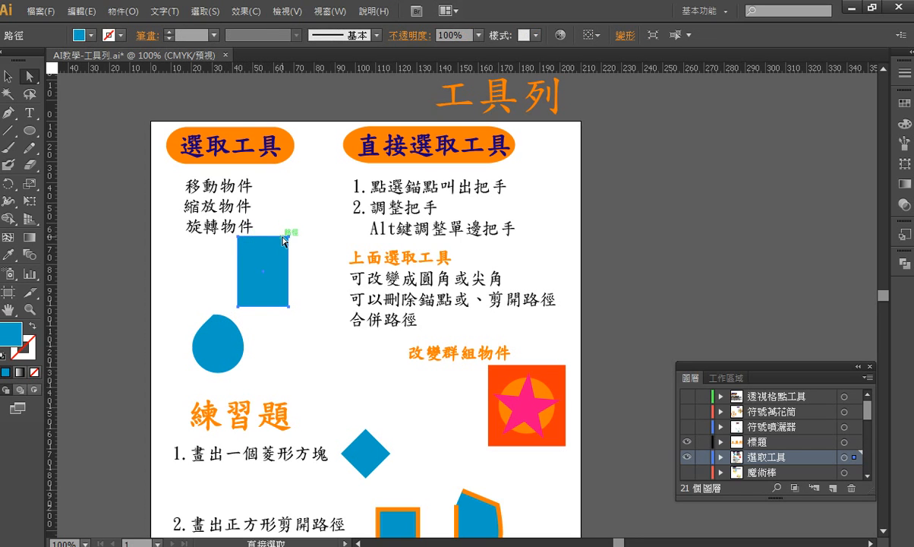
{"action": "left_click", "coordinate": [119, 35]}
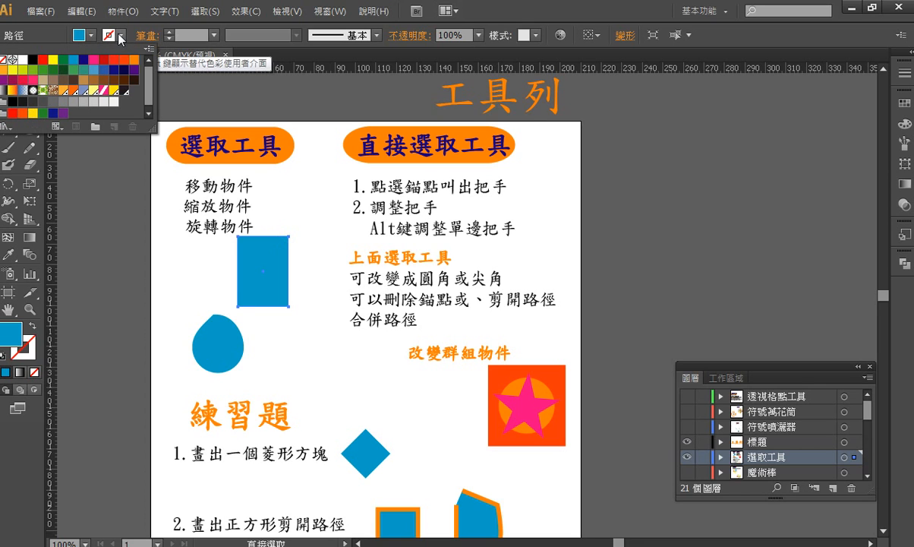
{"action": "left_click", "coordinate": [123, 59]}
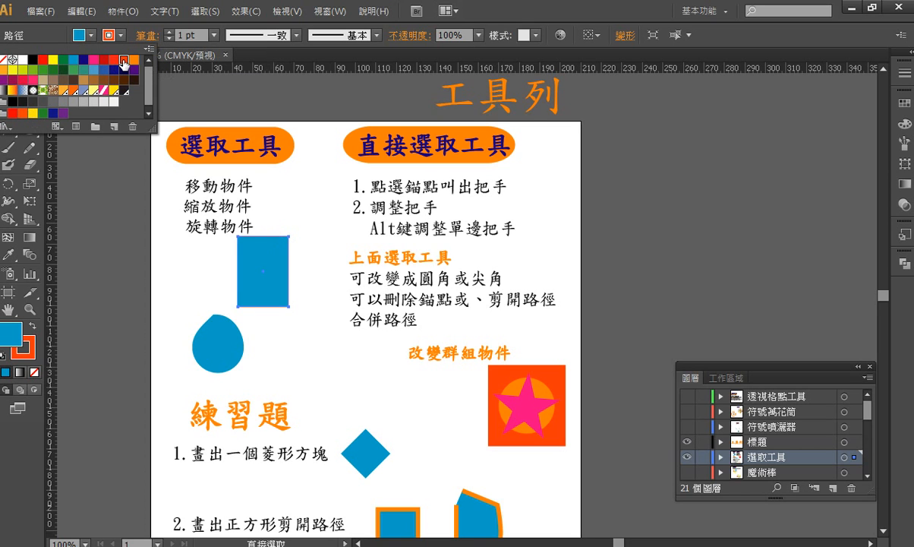
Step: Try stroke weights of 4 pt and 2 pt on the rectangle's outline, and settle on 6 pt
{"action": "left_click", "coordinate": [214, 34]}
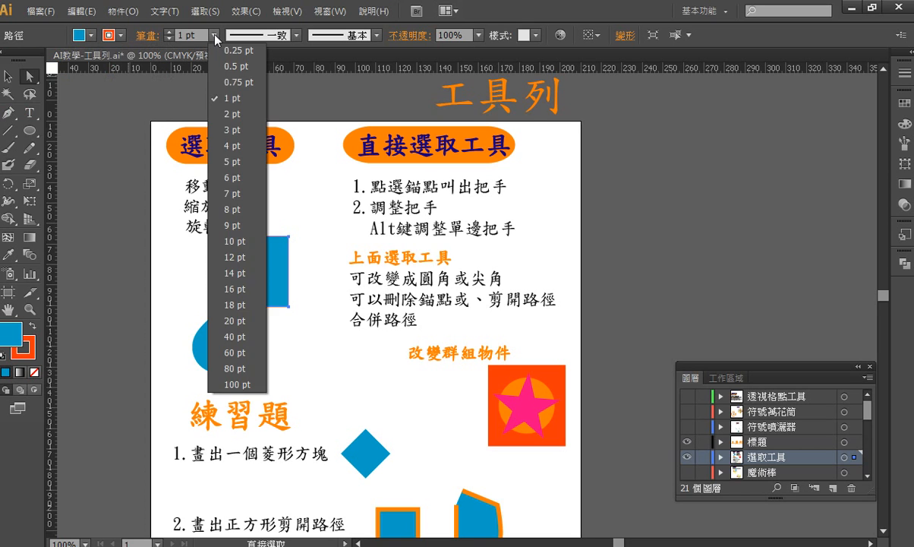
{"action": "left_click", "coordinate": [240, 146]}
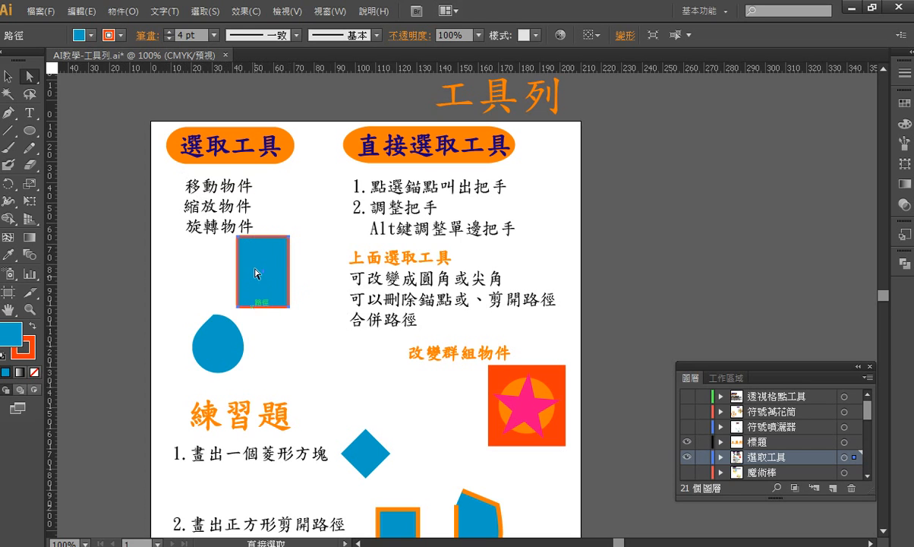
{"action": "left_click", "coordinate": [214, 35]}
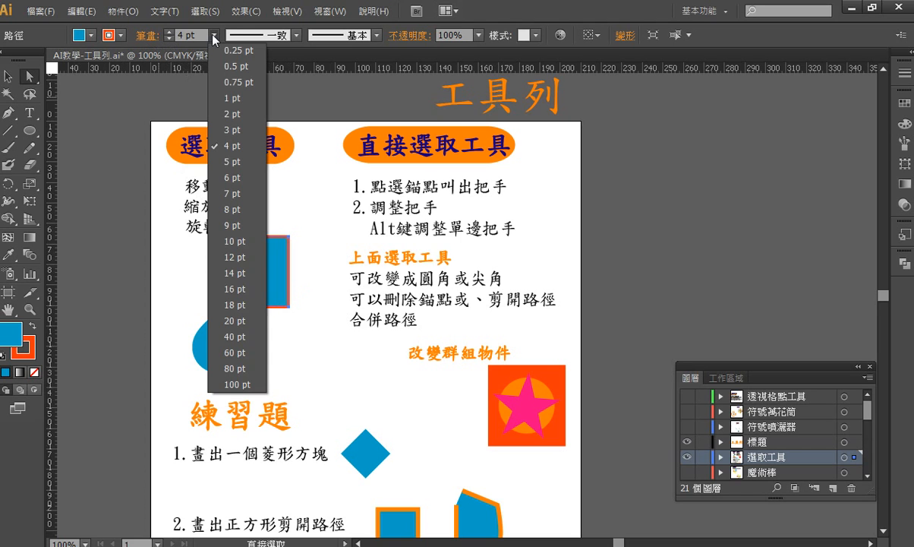
{"action": "left_click", "coordinate": [232, 114]}
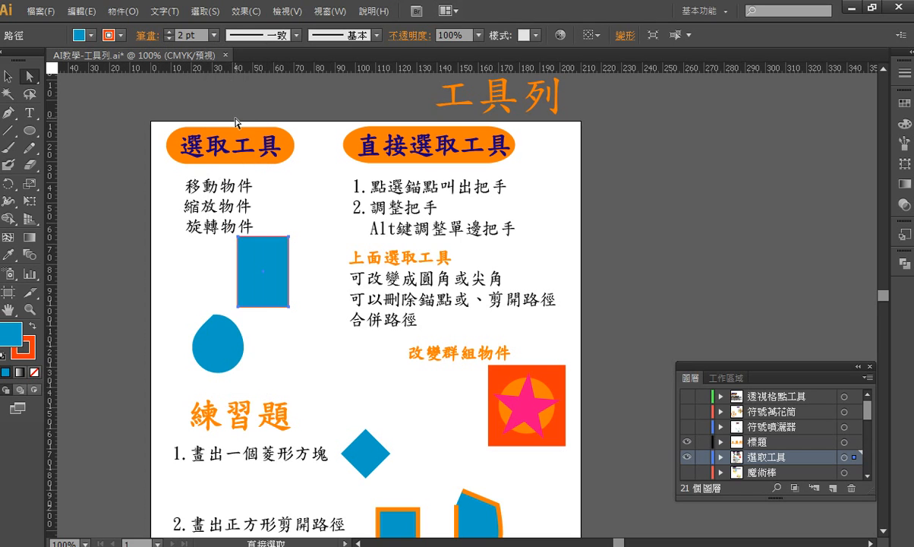
{"action": "left_click", "coordinate": [214, 35]}
{"action": "left_click", "coordinate": [227, 171]}
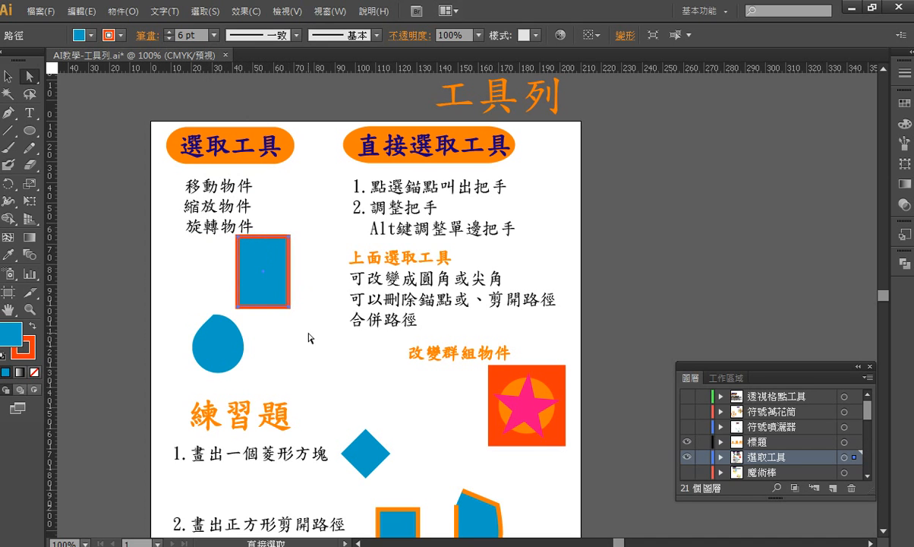
Step: Convert the blue circle's bottom anchor point to a corner with Direct Selection, and convert it back to smooth
{"action": "scroll", "coordinate": [309, 337], "scroll_direction": "down", "scroll_amount": 2}
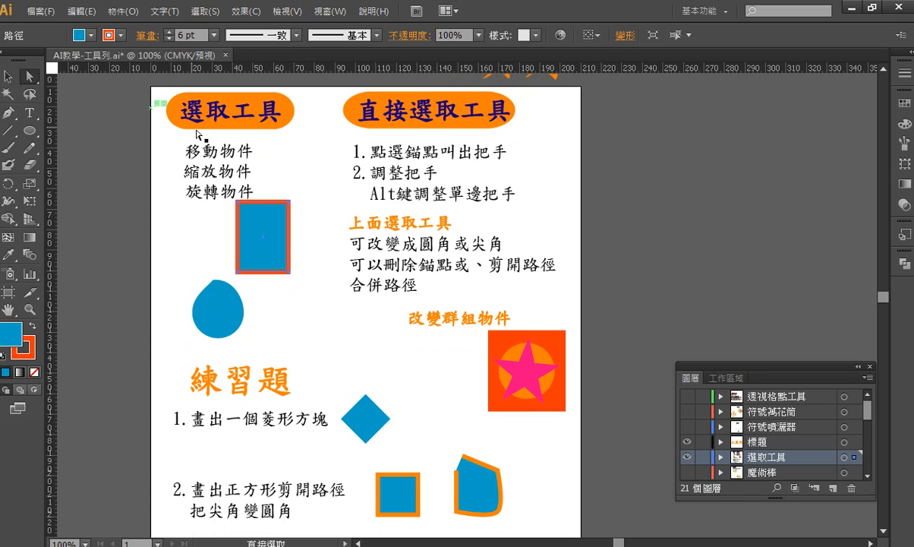
{"action": "left_click", "coordinate": [290, 273]}
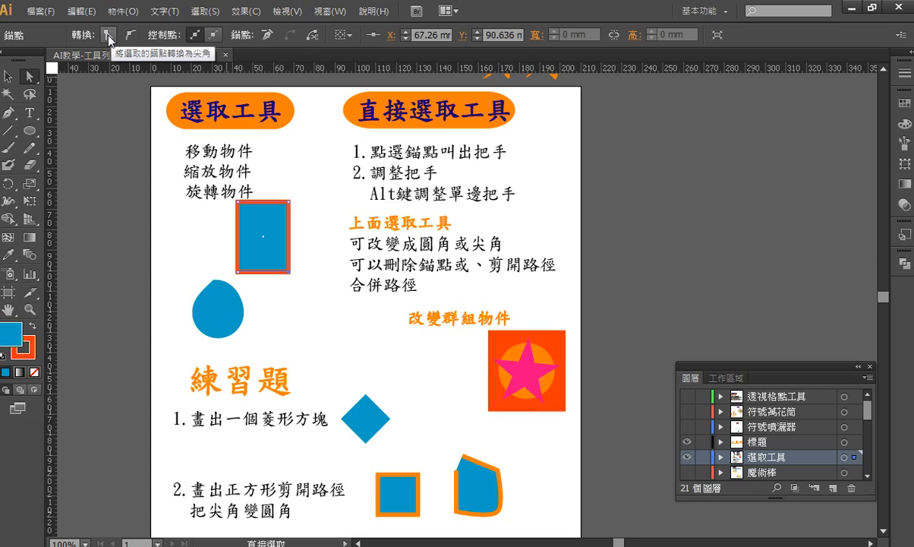
{"action": "left_click", "coordinate": [215, 296]}
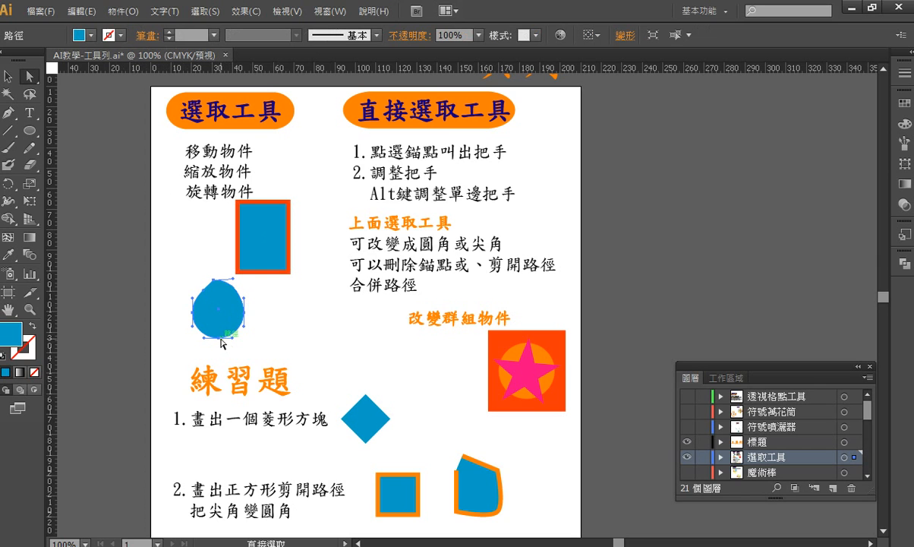
{"action": "left_click", "coordinate": [218, 338]}
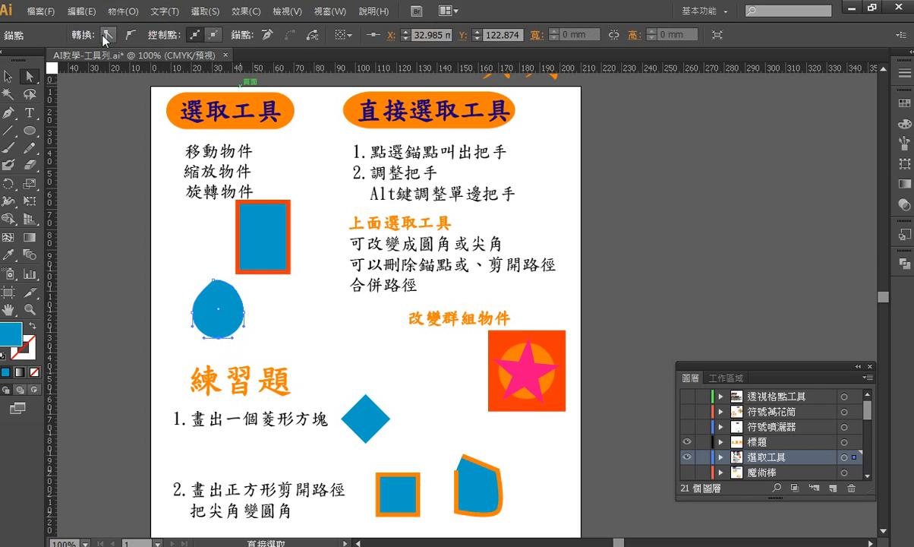
{"action": "left_click", "coordinate": [107, 34]}
{"action": "left_click", "coordinate": [129, 37]}
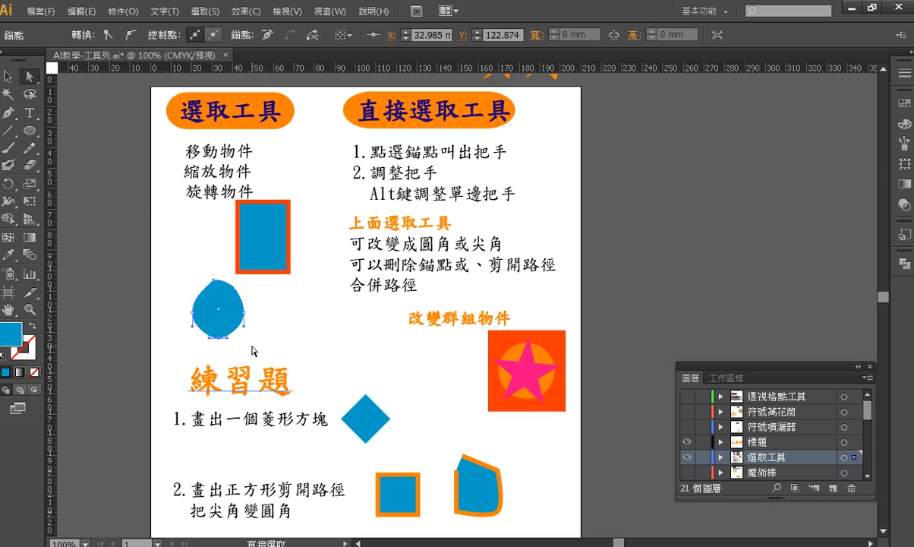
Step: Convert the lower-right corner anchor of the orange-red outlined rectangle to a smooth point
{"action": "left_click", "coordinate": [288, 272]}
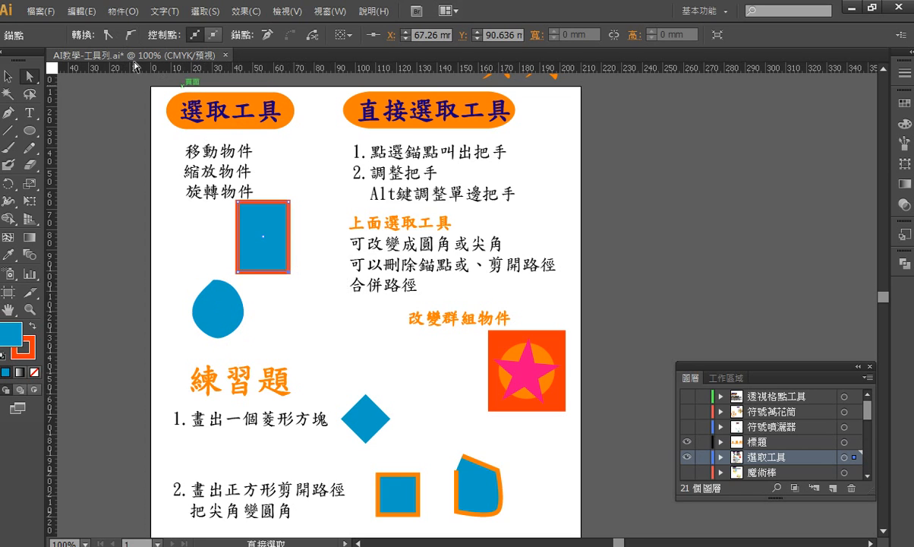
{"action": "left_click", "coordinate": [131, 37]}
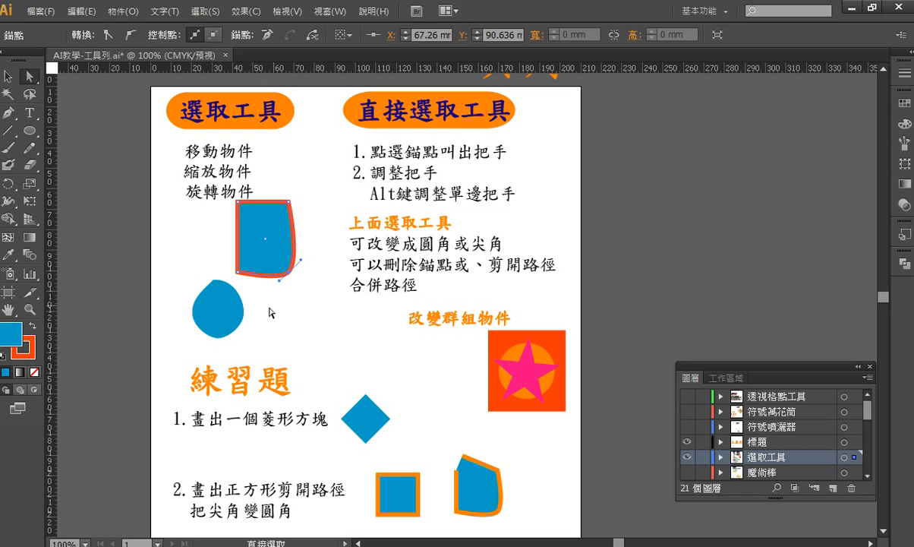
Step: Try removing the blue circle's right anchor point
{"action": "left_click", "coordinate": [217, 303]}
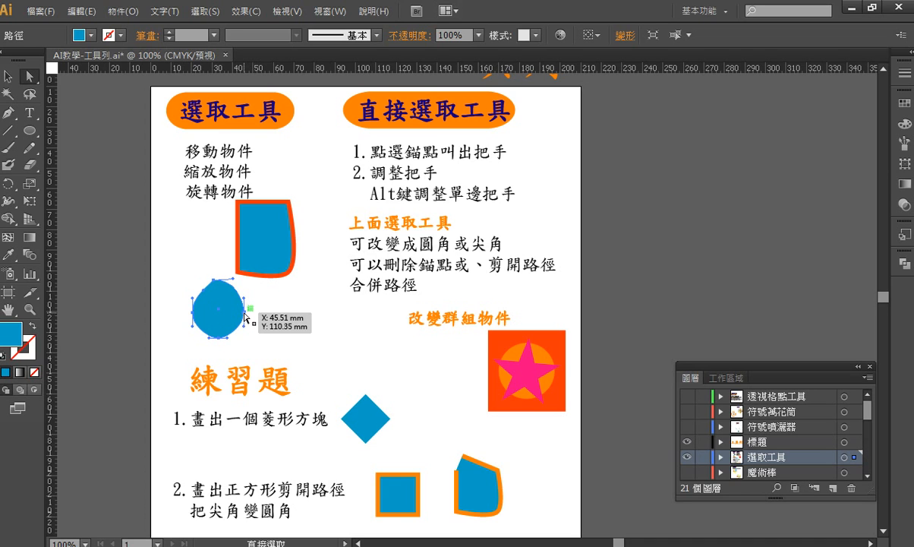
{"action": "left_click", "coordinate": [244, 310]}
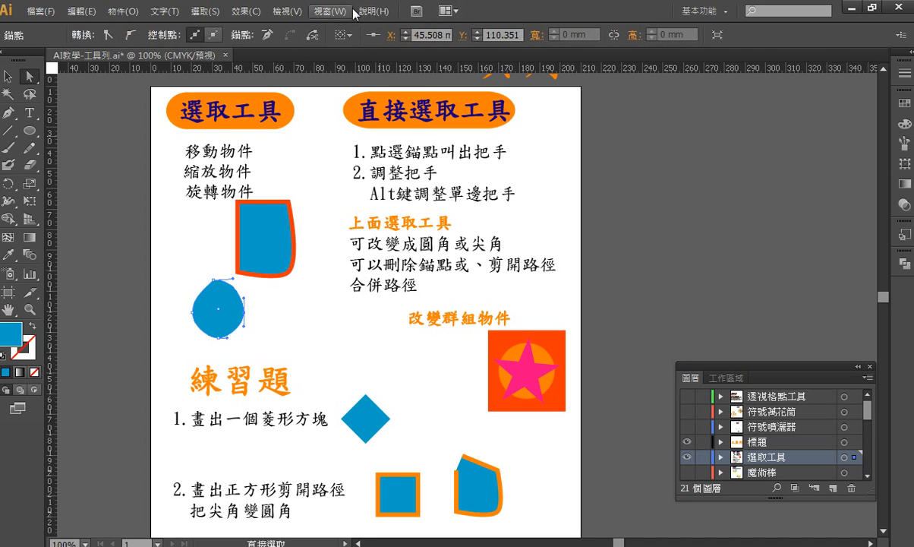
{"action": "left_click", "coordinate": [267, 35]}
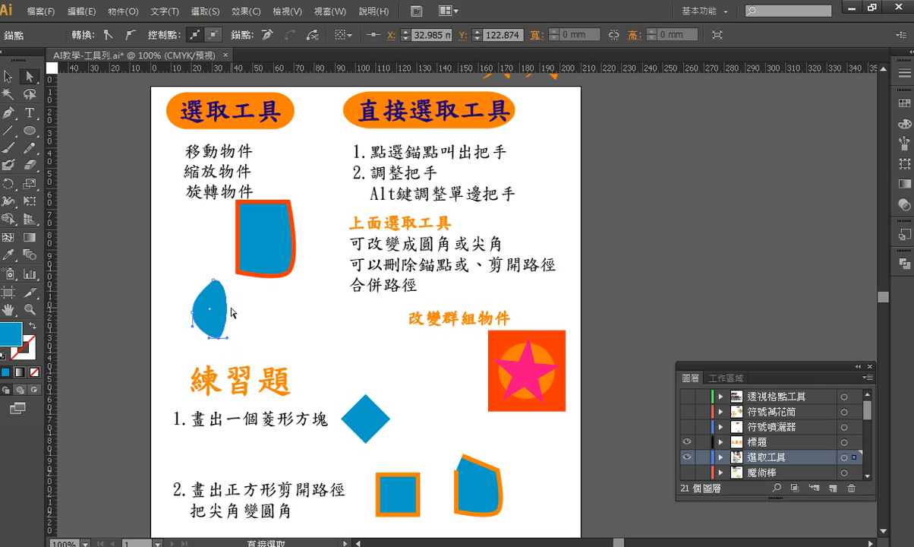
{"action": "left_click_drag", "start_coordinate": [232, 312], "coordinate": [267, 316]}
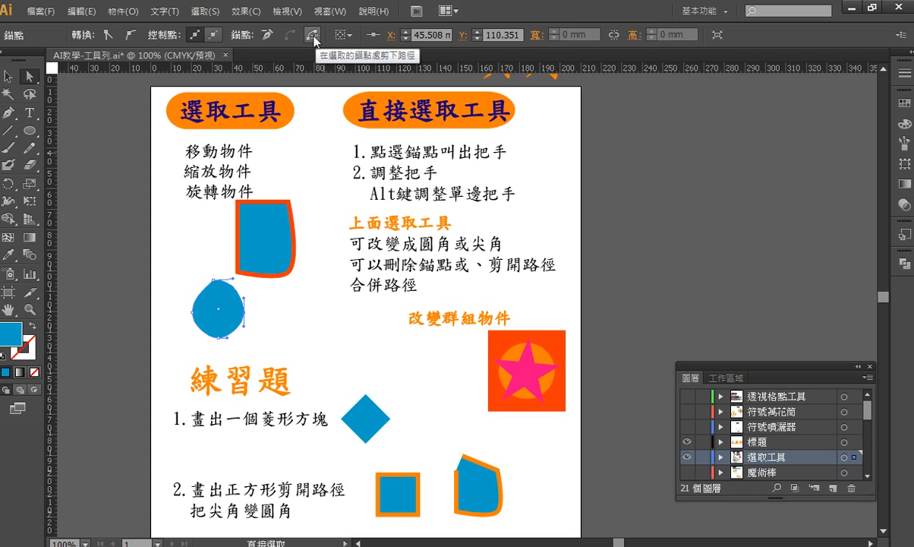
Step: Cut the blue circle's path at its right anchor point and pull the cut end slightly outward
{"action": "left_click", "coordinate": [244, 312]}
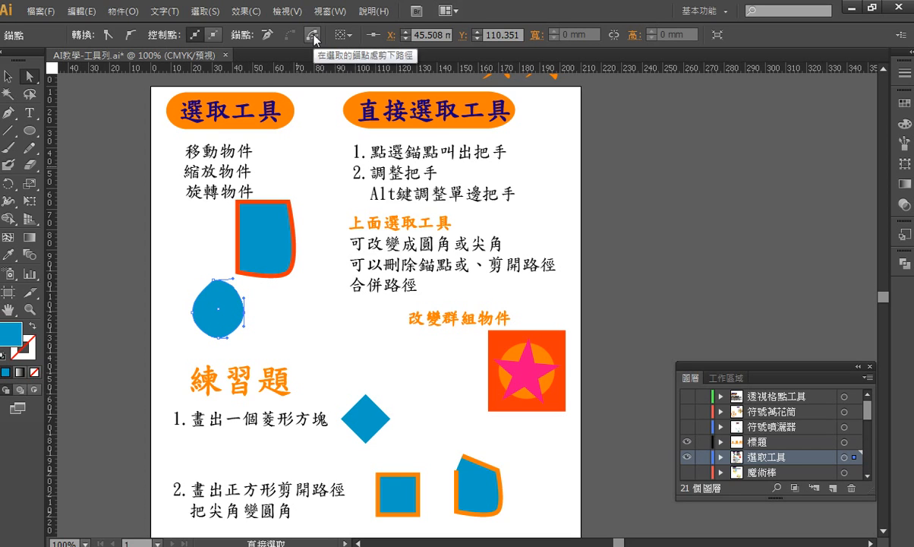
{"action": "mouse_move", "coordinate": [246, 317]}
{"action": "left_mouse_down"}
{"action": "mouse_move", "coordinate": [261, 324]}
{"action": "mouse_move", "coordinate": [249, 313]}
{"action": "mouse_move", "coordinate": [255, 304]}
{"action": "mouse_move", "coordinate": [259, 315]}
{"action": "left_mouse_up"}
Step: Give the cut circle an orange C=0 M=50 Y=100 K=0 stroke with a weight of 7 pt, and deselect it
{"action": "left_click", "coordinate": [7, 76]}
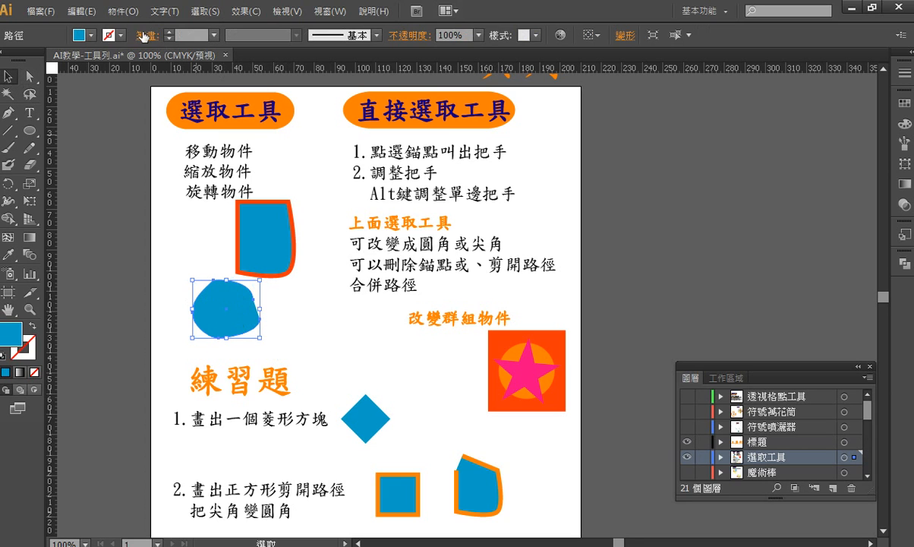
{"action": "left_click", "coordinate": [122, 36]}
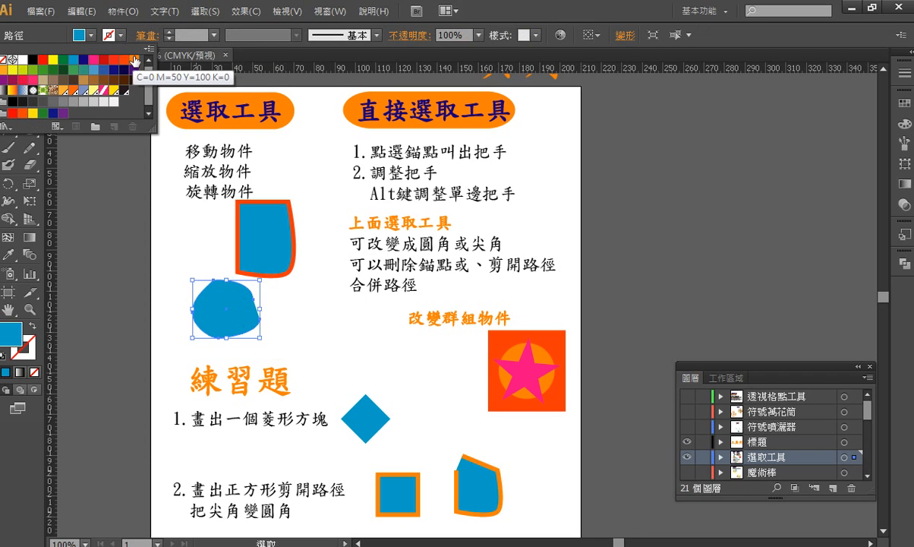
{"action": "left_click", "coordinate": [132, 58]}
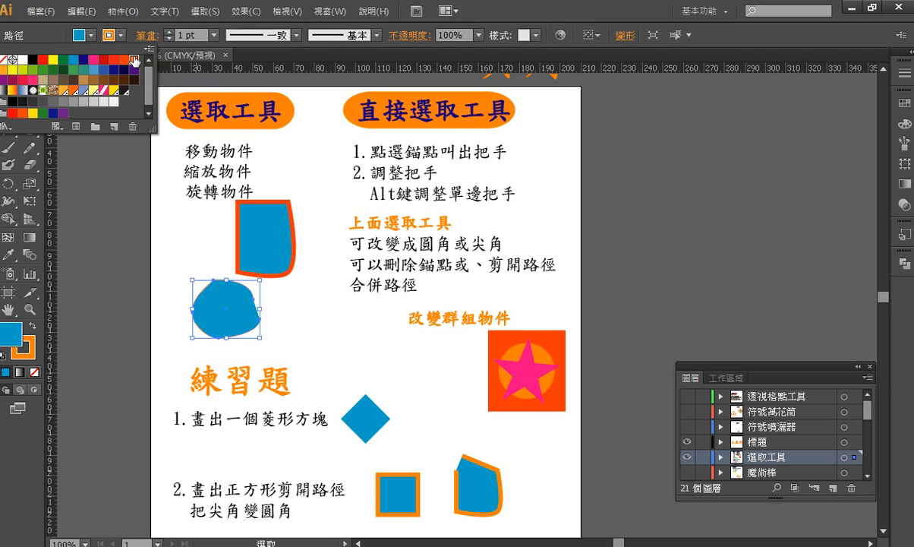
{"action": "left_click", "coordinate": [215, 36]}
{"action": "left_click", "coordinate": [241, 199]}
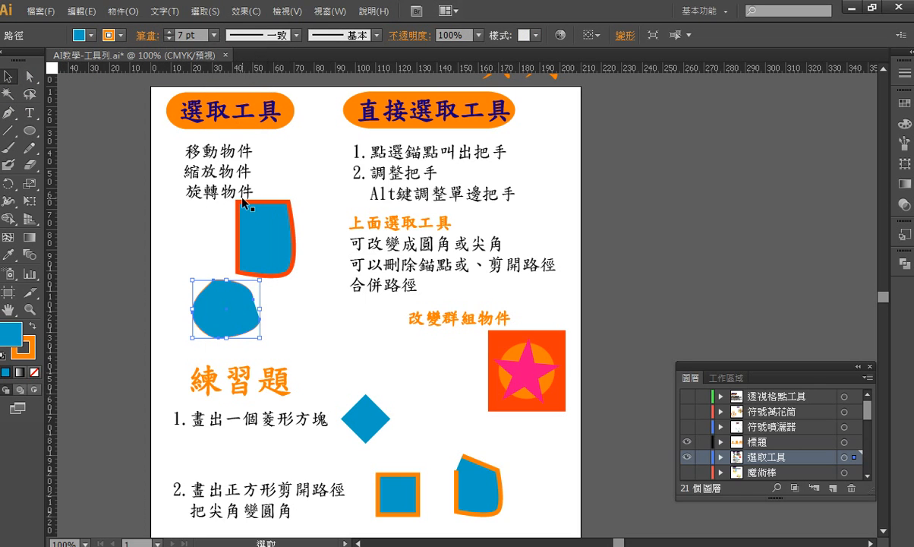
{"action": "left_click", "coordinate": [317, 329]}
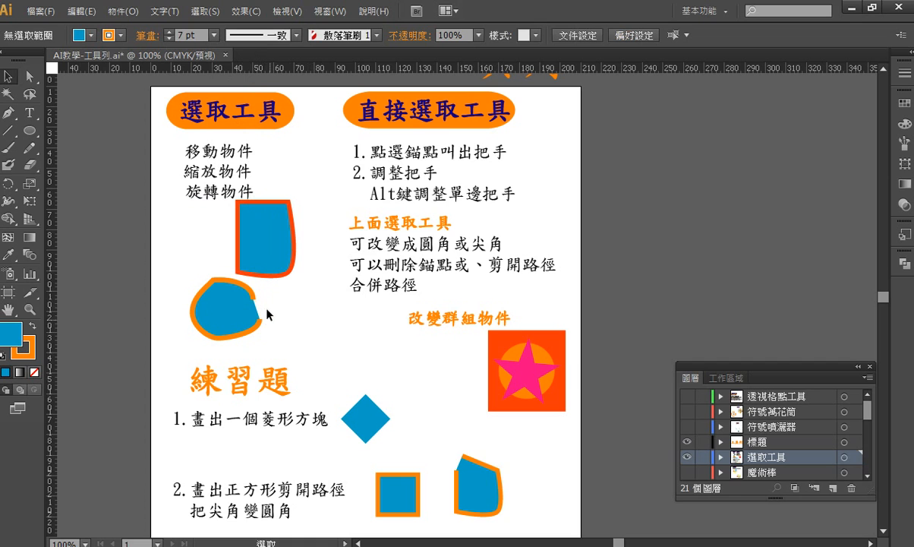
Step: With Direct Selection, move the 改變群組物件 caption slightly up and right, and move the pink star out of its group to the left
{"action": "scroll", "coordinate": [323, 306], "scroll_direction": "down", "scroll_amount": 2}
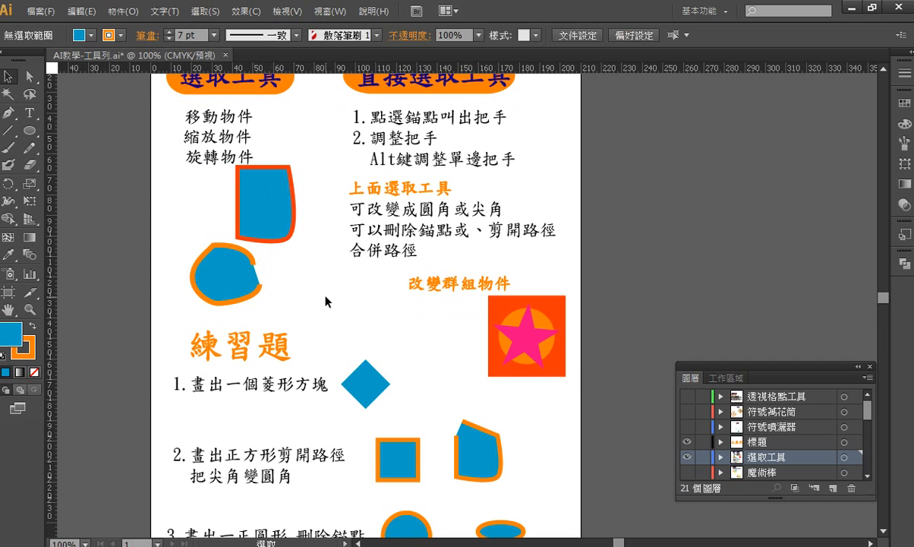
{"action": "left_click", "coordinate": [30, 75]}
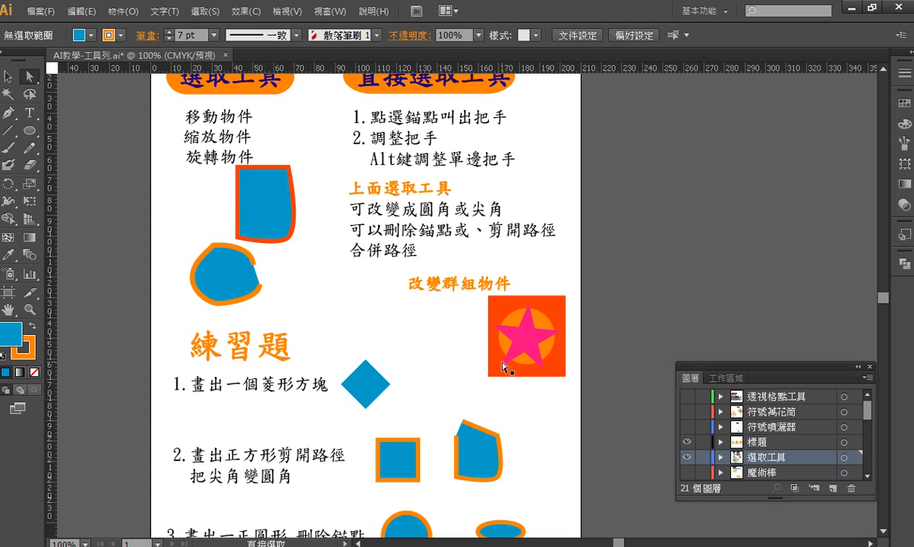
{"action": "left_click_drag", "start_coordinate": [470, 288], "coordinate": [485, 266]}
{"action": "left_click_drag", "start_coordinate": [545, 348], "coordinate": [403, 315]}
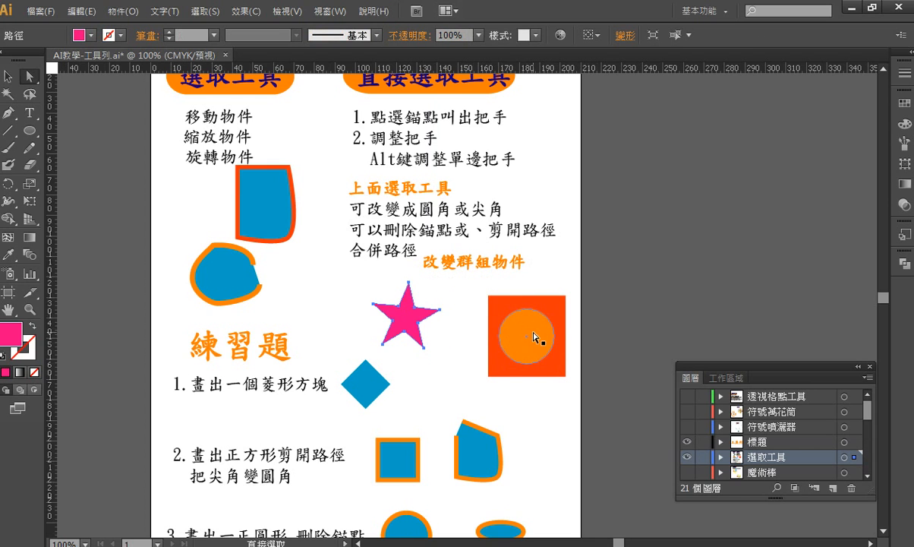
Step: Move the grouped orange circle off the red square individually, and place it back onto the square
{"action": "mouse_move", "coordinate": [527, 339]}
{"action": "left_mouse_down"}
{"action": "mouse_move", "coordinate": [455, 366]}
{"action": "mouse_move", "coordinate": [544, 325]}
{"action": "mouse_move", "coordinate": [536, 335]}
{"action": "left_mouse_up"}
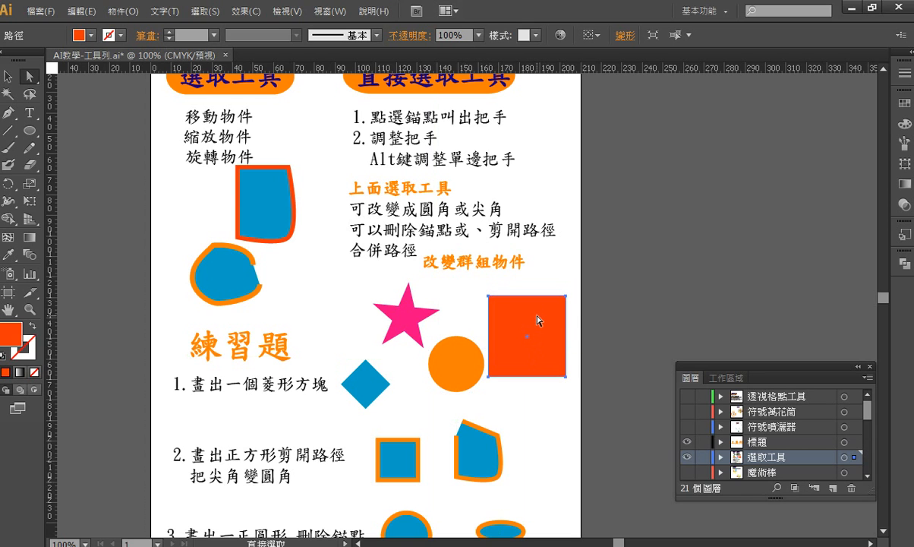
{"action": "left_click", "coordinate": [465, 360]}
{"action": "left_click_drag", "start_coordinate": [478, 357], "coordinate": [549, 332]}
Step: Select the star, circle and square as one group with the Selection tool and move it slightly right
{"action": "left_click", "coordinate": [8, 76]}
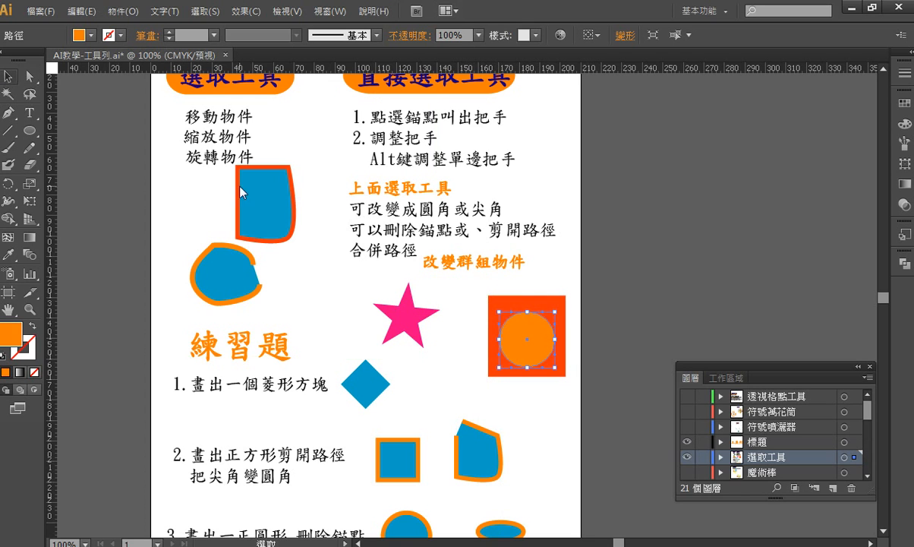
{"action": "left_click_drag", "start_coordinate": [459, 281], "coordinate": [556, 386]}
{"action": "left_click_drag", "start_coordinate": [470, 331], "coordinate": [522, 362]}
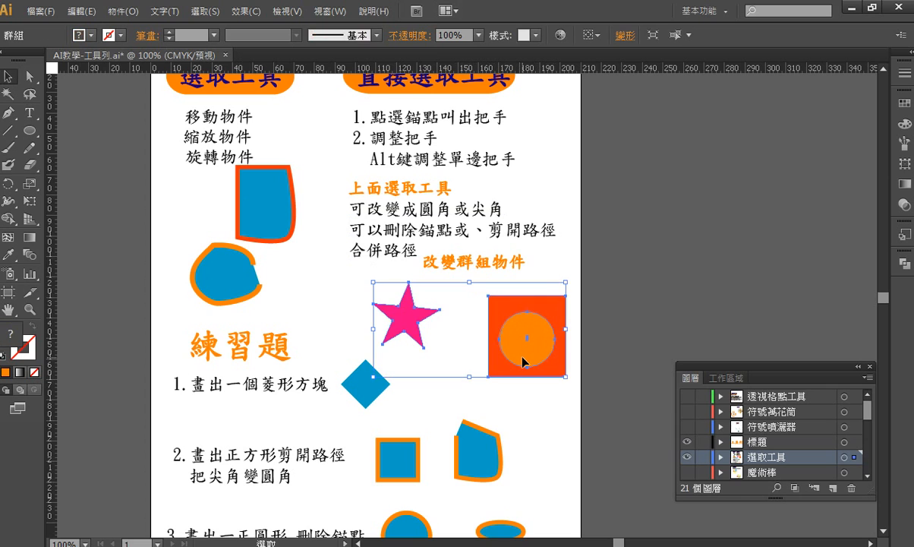
{"action": "left_click", "coordinate": [531, 397]}
{"action": "left_click_drag", "start_coordinate": [373, 295], "coordinate": [416, 328]}
{"action": "left_click_drag", "start_coordinate": [533, 357], "coordinate": [524, 343]}
Step: Ungroup the star from the circle and square, and move the star and the remaining group separately
{"action": "right_click", "coordinate": [524, 342]}
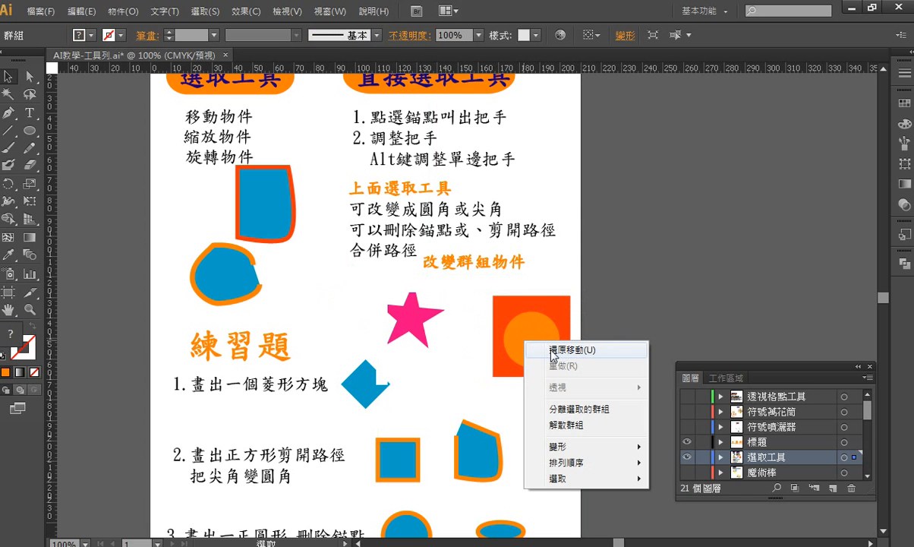
{"action": "left_click", "coordinate": [571, 425]}
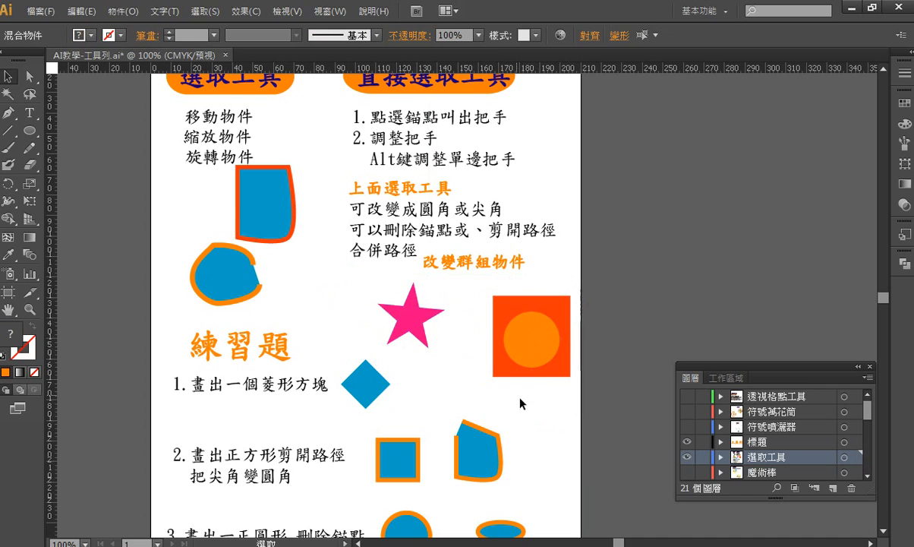
{"action": "left_click_drag", "start_coordinate": [417, 323], "coordinate": [396, 313]}
{"action": "left_click_drag", "start_coordinate": [537, 347], "coordinate": [451, 369]}
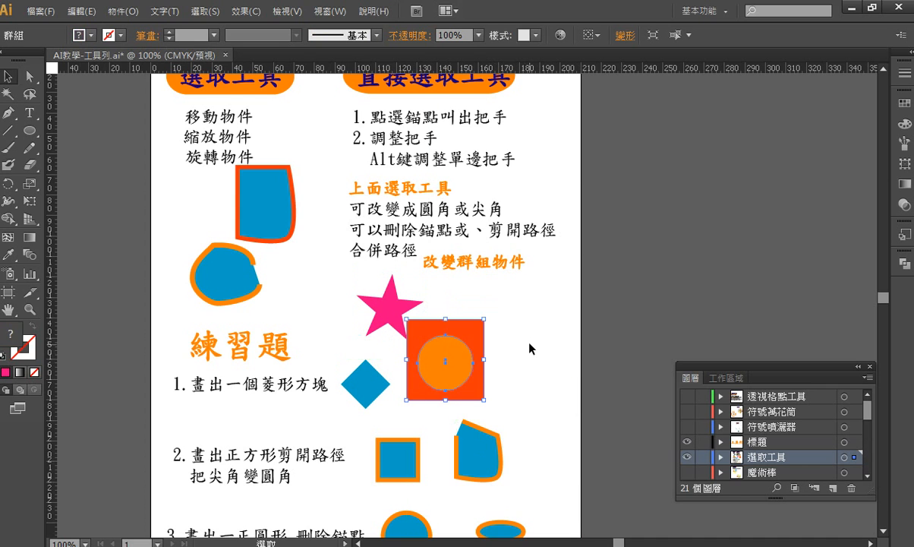
Step: Ungroup the orange circle and red square, move each one individually to the right, and place the circle back on the square
{"action": "right_click", "coordinate": [459, 364]}
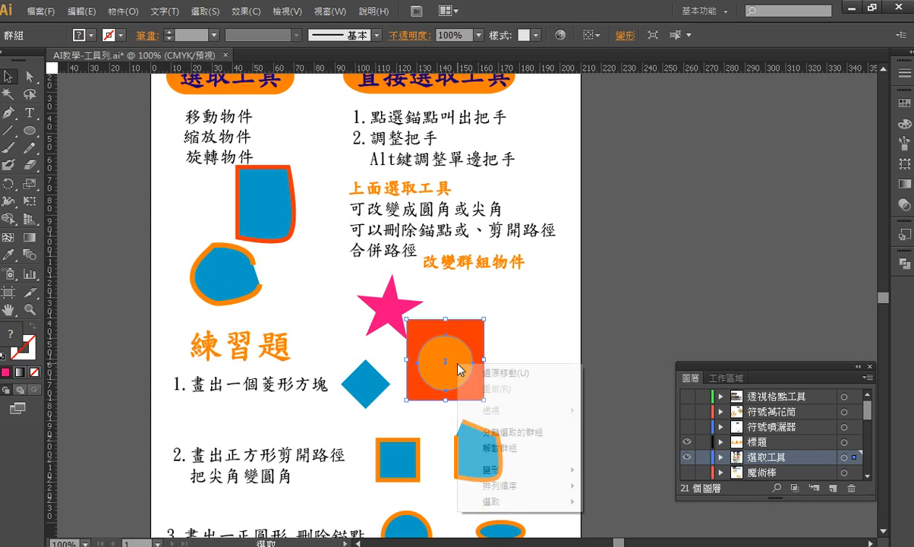
{"action": "left_click", "coordinate": [508, 448]}
{"action": "left_click", "coordinate": [541, 377]}
{"action": "left_click_drag", "start_coordinate": [461, 368], "coordinate": [541, 395]}
{"action": "left_click_drag", "start_coordinate": [466, 373], "coordinate": [558, 416]}
{"action": "left_click_drag", "start_coordinate": [486, 357], "coordinate": [568, 344]}
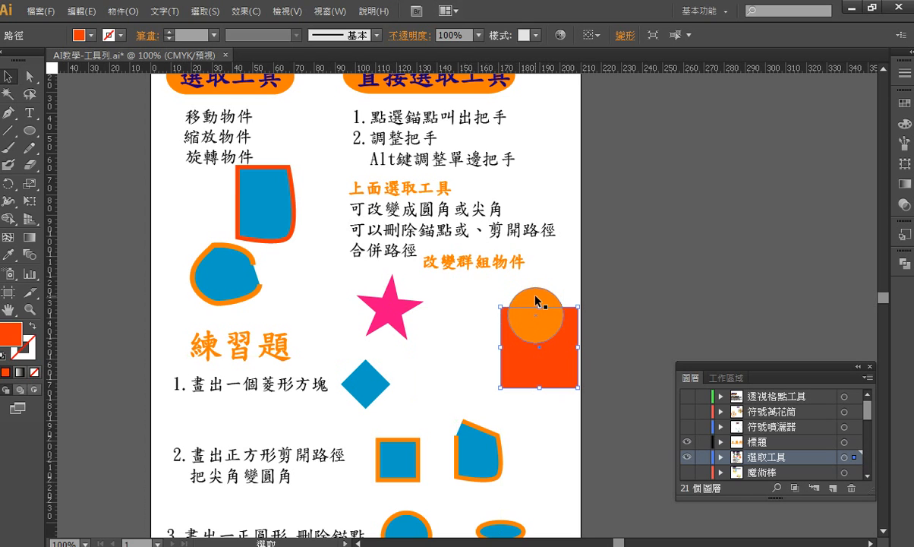
{"action": "left_click_drag", "start_coordinate": [537, 301], "coordinate": [545, 334]}
Step: Group the orange circle with the red square and move the group slightly left
{"action": "left_click_drag", "start_coordinate": [463, 307], "coordinate": [570, 387]}
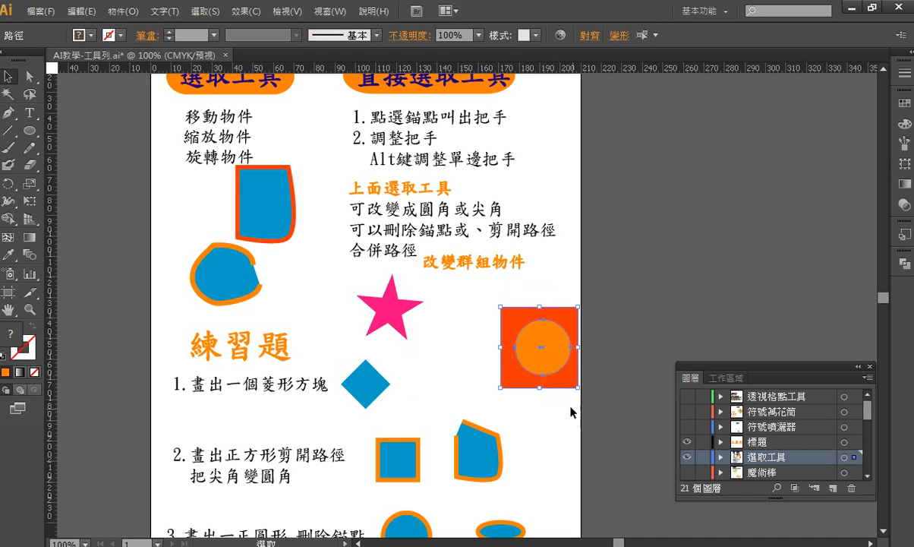
{"action": "right_click", "coordinate": [544, 346]}
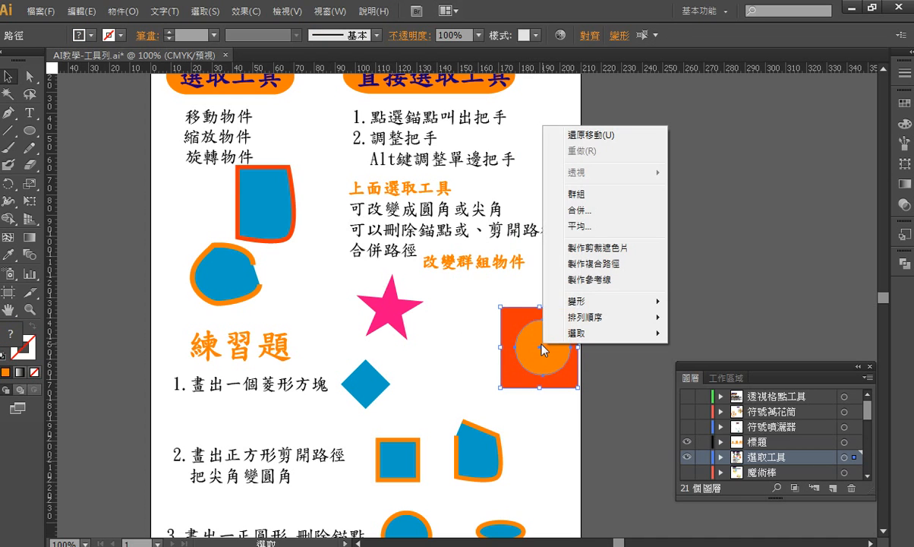
{"action": "left_click", "coordinate": [581, 198]}
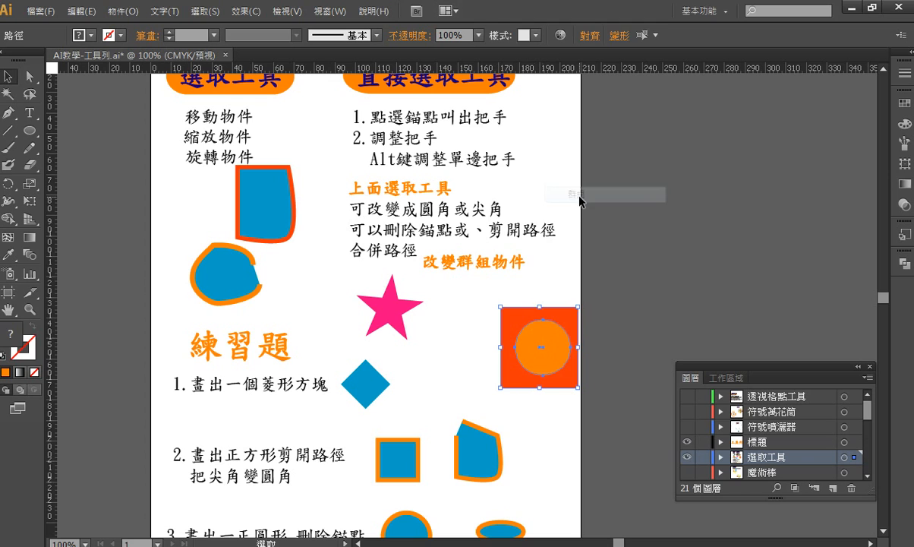
{"action": "left_click", "coordinate": [551, 413]}
{"action": "left_click_drag", "start_coordinate": [567, 387], "coordinate": [552, 388]}
{"action": "left_click", "coordinate": [569, 419]}
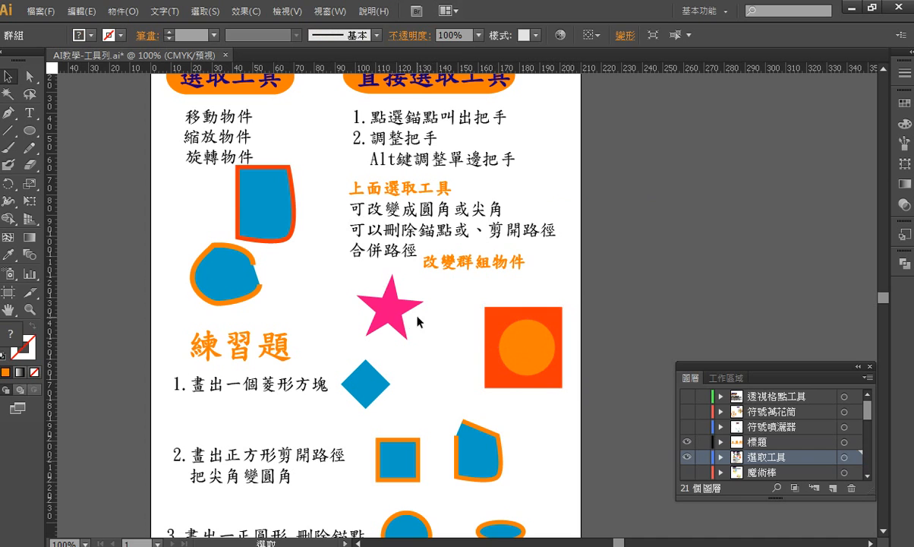
Step: Place the pink star over the orange circle, group it with the circle and square, and move the group slightly up and left
{"action": "left_click_drag", "start_coordinate": [391, 312], "coordinate": [530, 349]}
{"action": "left_click_drag", "start_coordinate": [457, 290], "coordinate": [562, 395]}
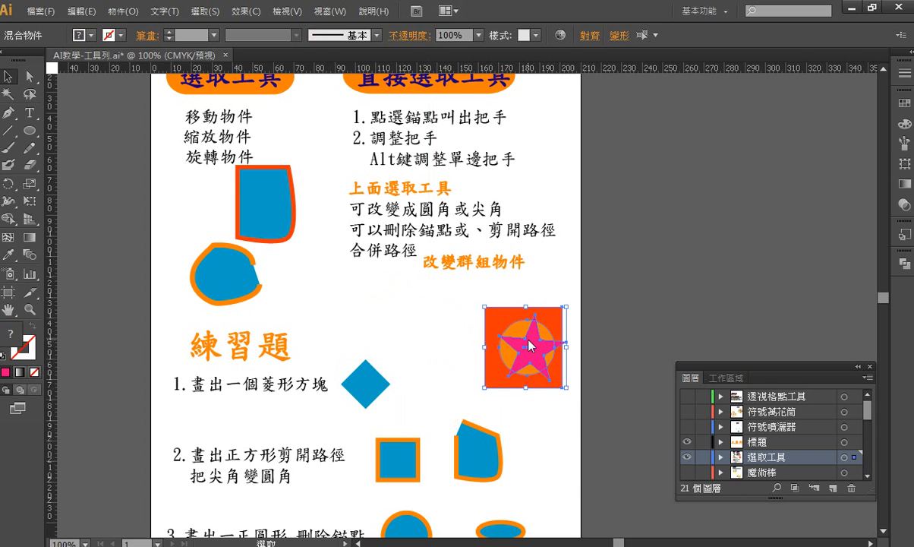
{"action": "right_click", "coordinate": [530, 342]}
{"action": "left_click", "coordinate": [572, 408]}
{"action": "left_click", "coordinate": [555, 422]}
{"action": "mouse_move", "coordinate": [555, 373]}
{"action": "left_mouse_down"}
{"action": "mouse_move", "coordinate": [535, 359]}
{"action": "mouse_move", "coordinate": [529, 368]}
{"action": "mouse_move", "coordinate": [542, 372]}
{"action": "left_mouse_up"}
{"action": "left_click", "coordinate": [536, 410]}
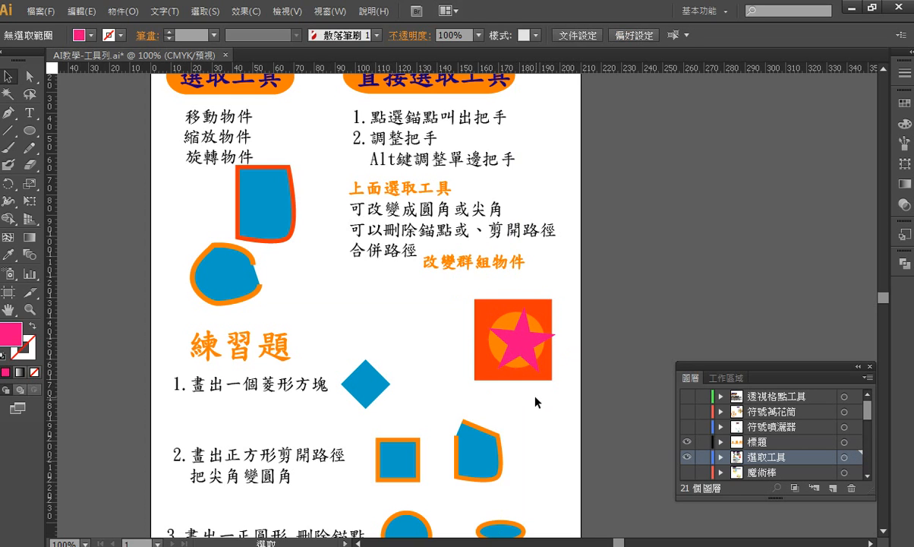
Step: Directly select the pink star inside the group, move it left off the red square, and change its fill to blue
{"action": "left_click", "coordinate": [26, 76]}
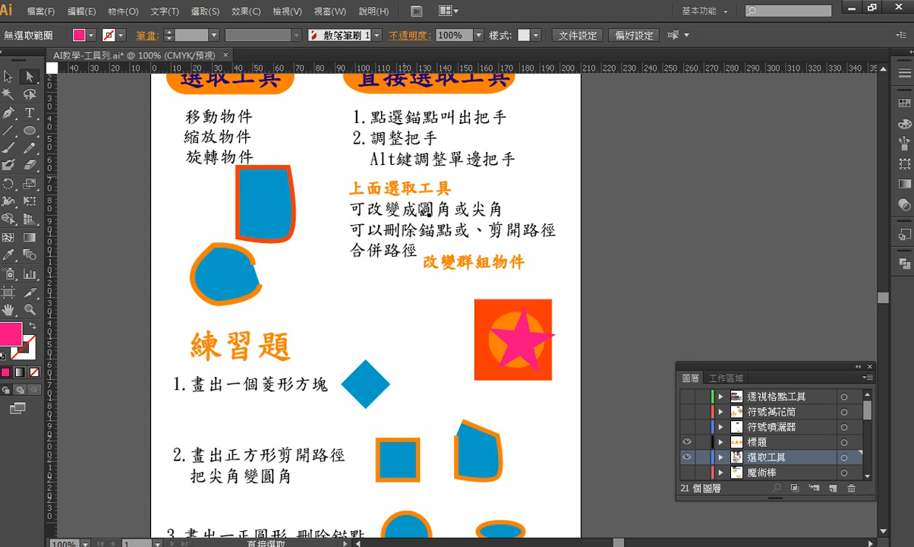
{"action": "left_click", "coordinate": [521, 340]}
{"action": "left_click_drag", "start_coordinate": [505, 344], "coordinate": [390, 325]}
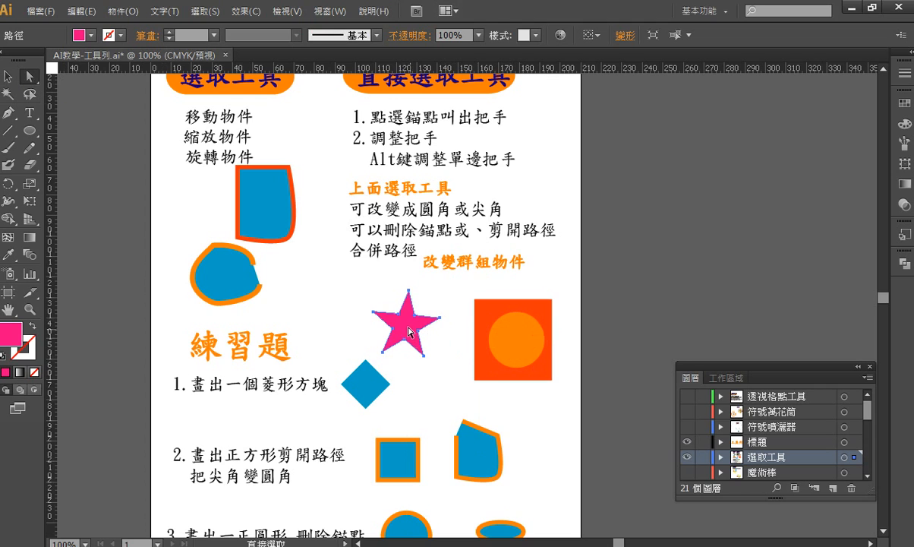
{"action": "left_click", "coordinate": [90, 34]}
{"action": "left_click", "coordinate": [70, 58]}
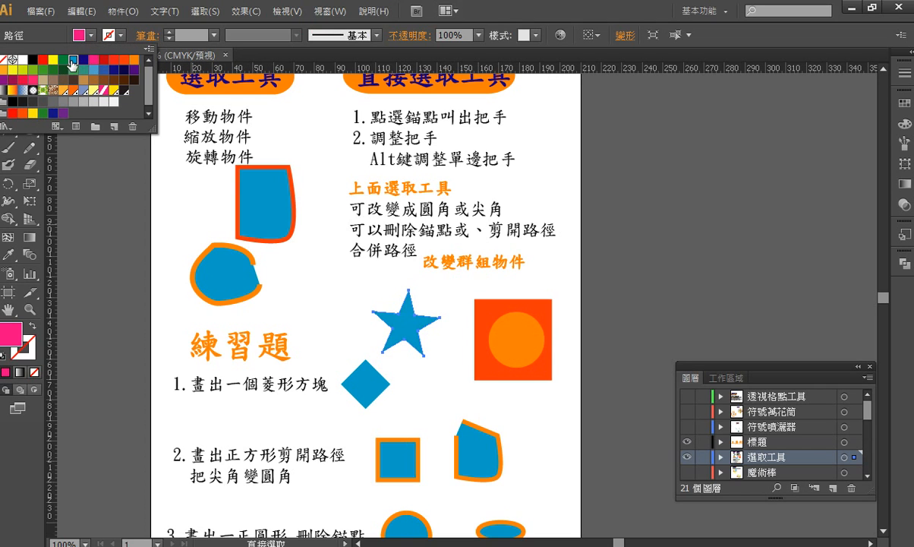
{"action": "left_click", "coordinate": [10, 465]}
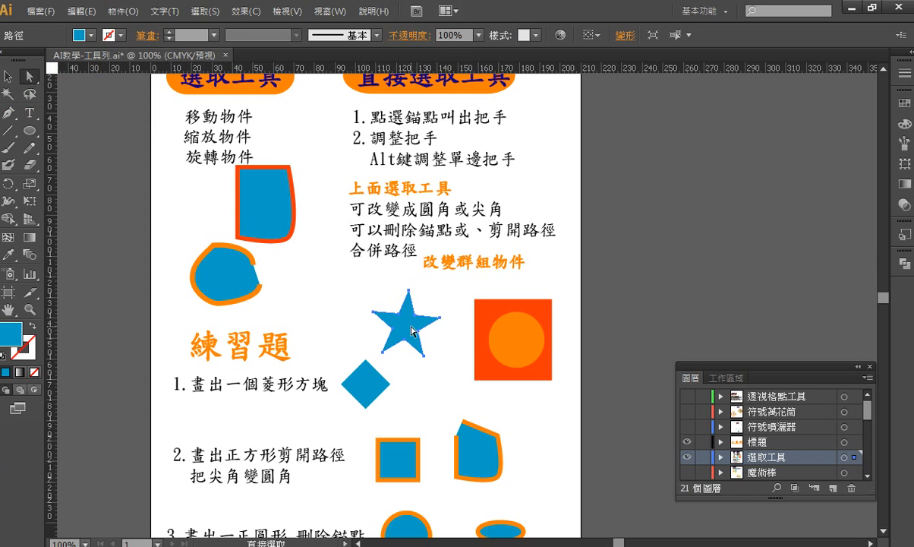
Step: Place the blue star back over the orange circle, and move the whole group slightly up and right
{"action": "left_click_drag", "start_coordinate": [410, 331], "coordinate": [496, 344]}
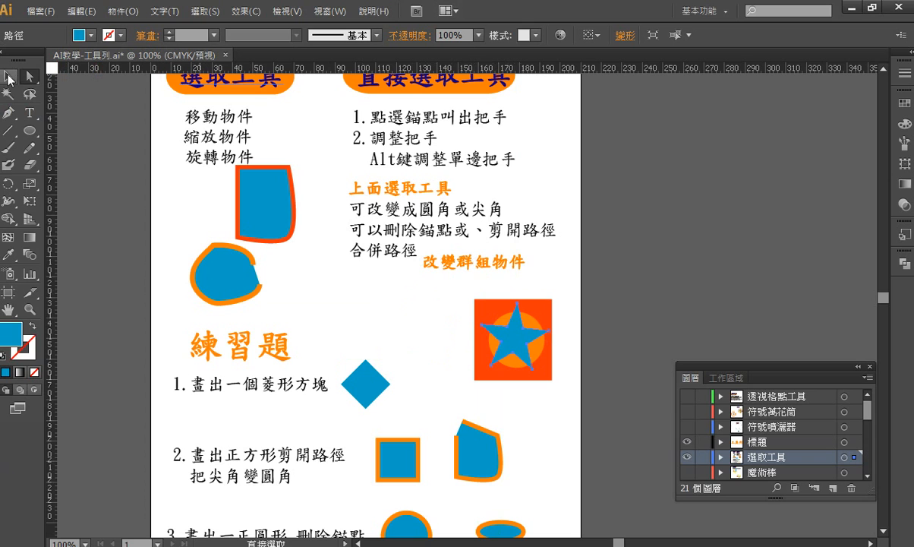
{"action": "left_click", "coordinate": [8, 76]}
{"action": "left_click", "coordinate": [437, 345]}
{"action": "left_click", "coordinate": [499, 343]}
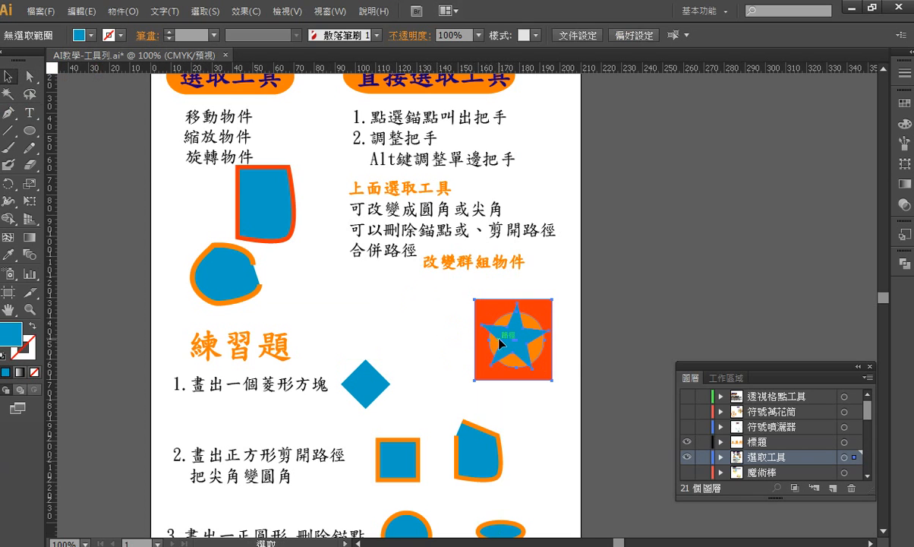
{"action": "left_click_drag", "start_coordinate": [530, 354], "coordinate": [517, 336]}
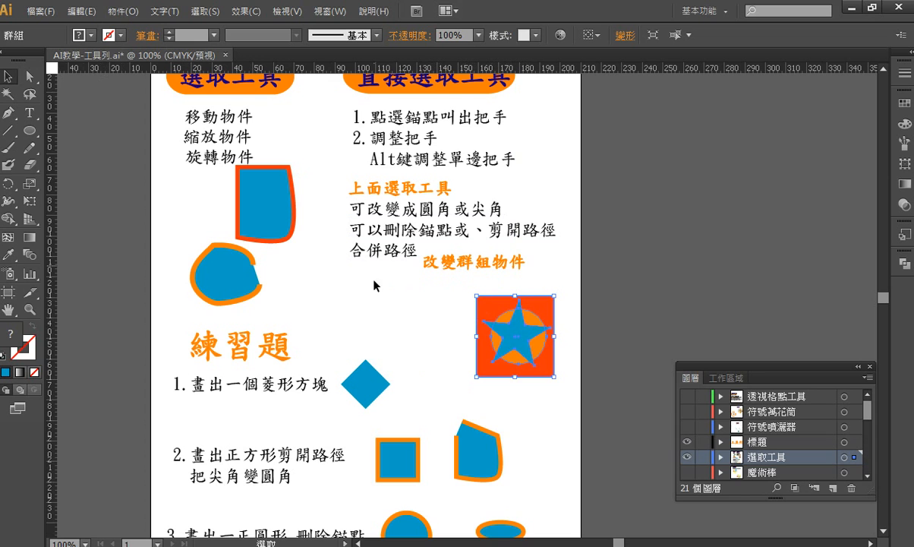
Step: Examine the tool notes, the four practice exercises with their example shapes, and the Line Segment tool for the two-line exercise
{"action": "scroll", "coordinate": [360, 313], "scroll_direction": "up", "scroll_amount": 3}
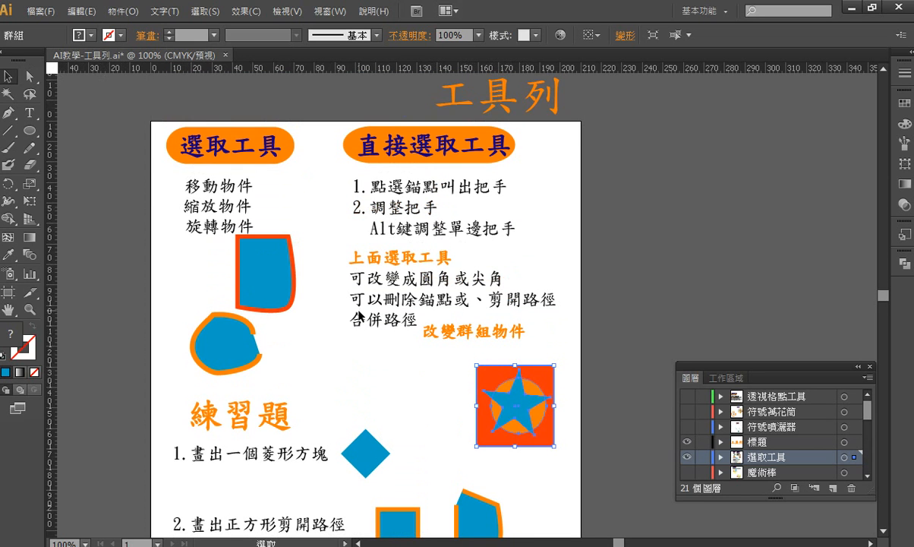
{"action": "scroll", "coordinate": [359, 313], "scroll_direction": "down", "scroll_amount": 4}
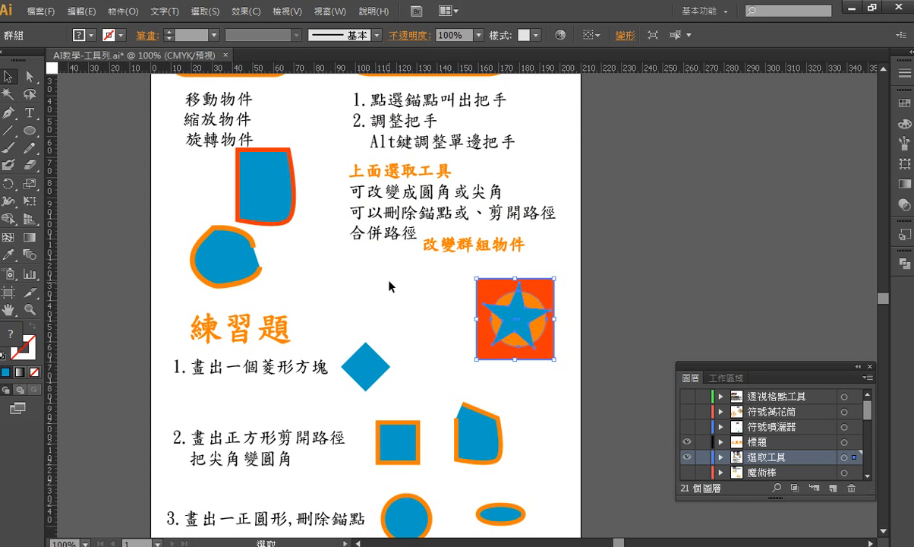
{"action": "scroll", "coordinate": [390, 286], "scroll_direction": "down", "scroll_amount": 3}
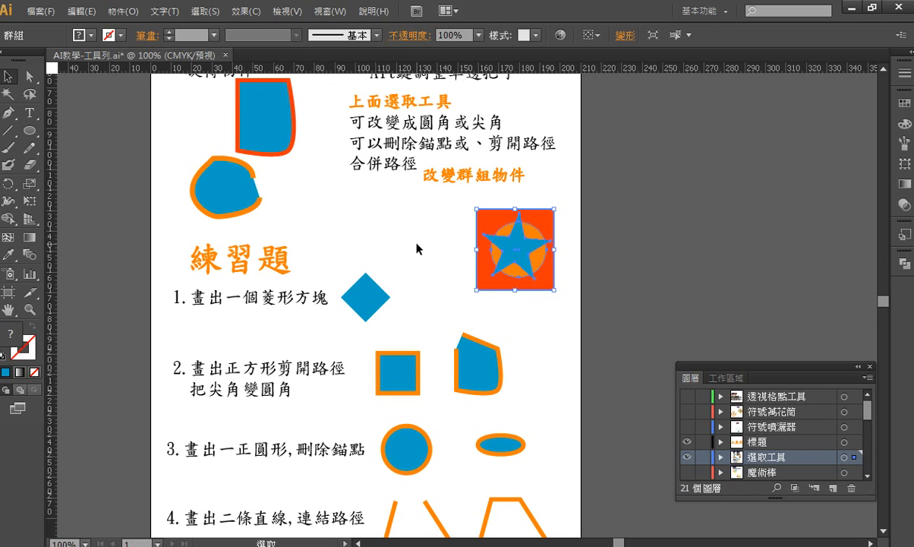
{"action": "scroll", "coordinate": [415, 241], "scroll_direction": "down", "scroll_amount": 2}
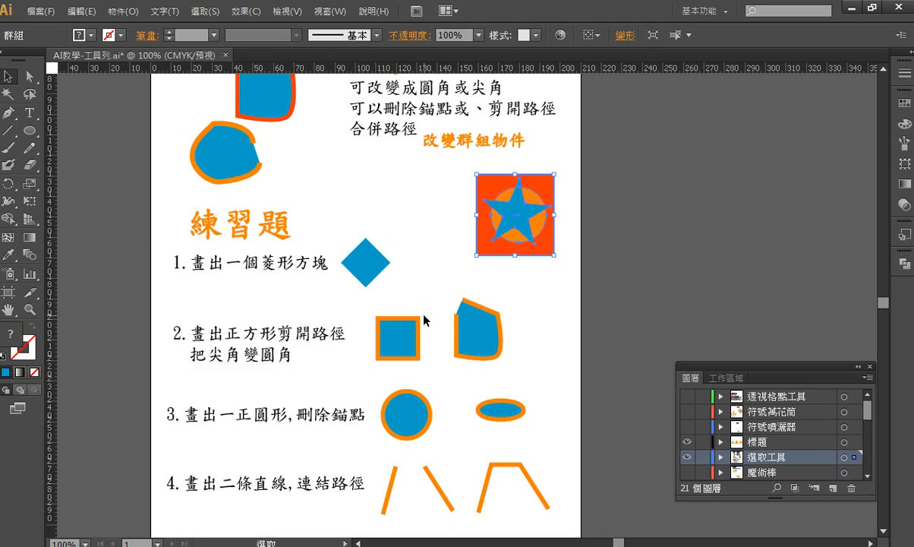
{"action": "left_click", "coordinate": [465, 306]}
{"action": "left_click", "coordinate": [17, 137]}
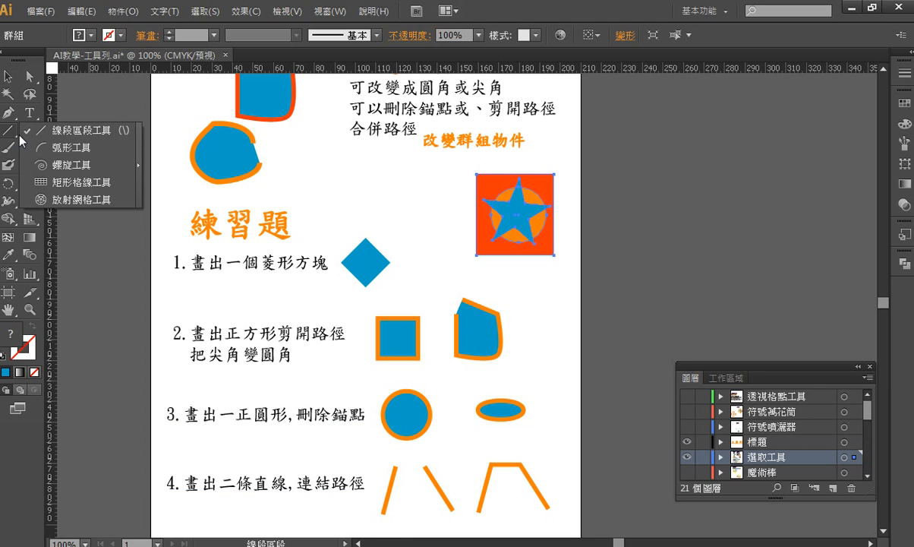
{"action": "left_click", "coordinate": [84, 135]}
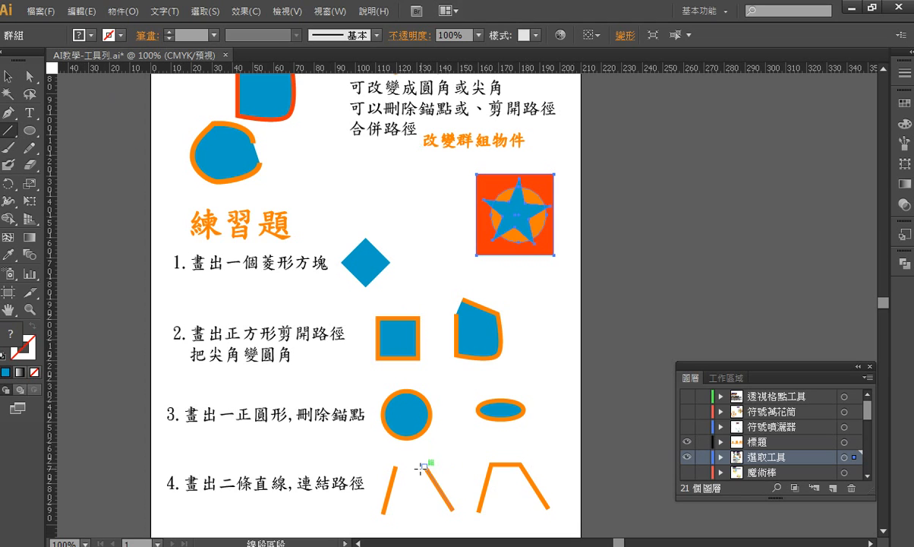
{"action": "left_click_drag", "start_coordinate": [521, 463], "coordinate": [495, 464]}
{"action": "left_click", "coordinate": [7, 76]}
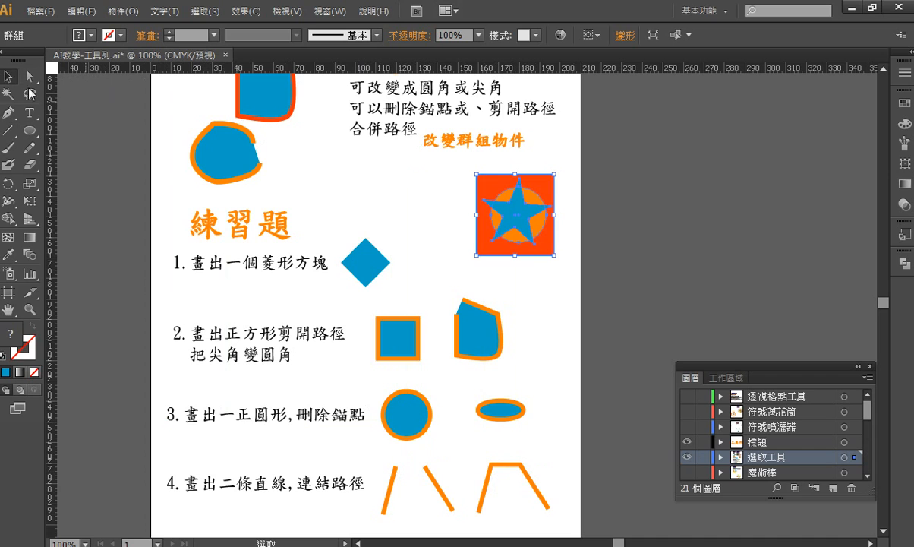